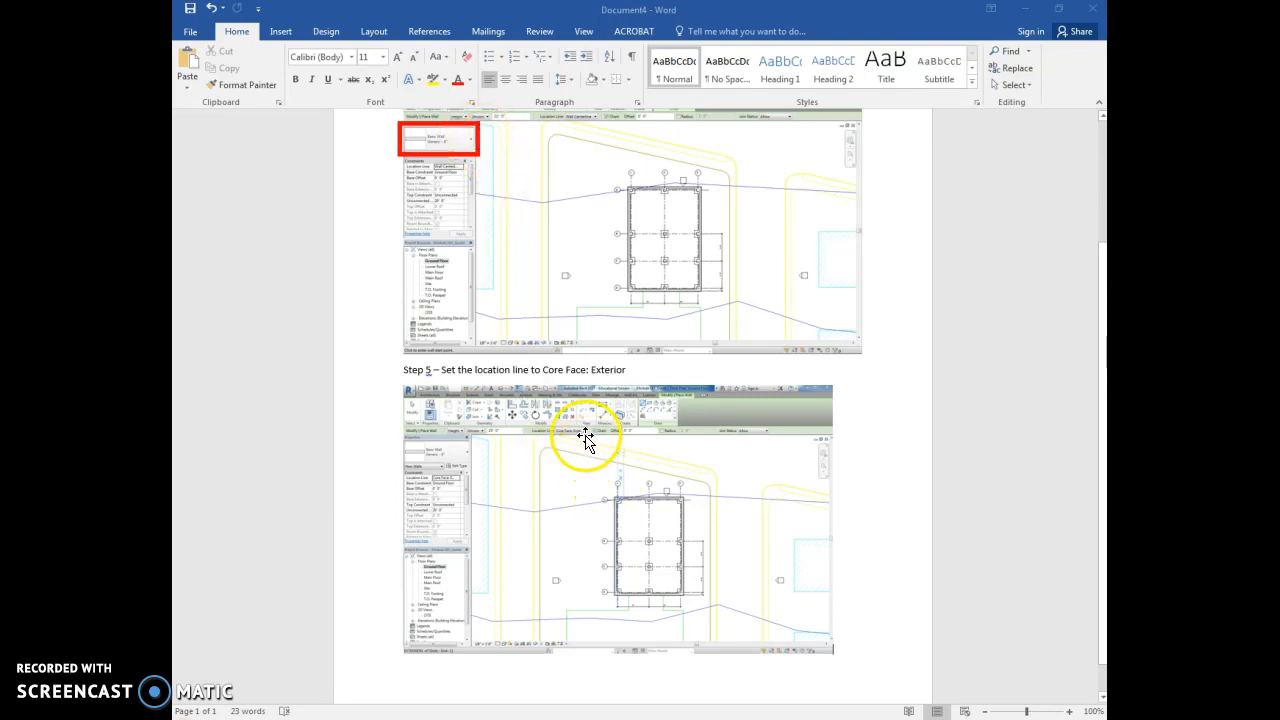
# Copy the red rectangle around the wall type in the Step 4 screenshot and fit the copy around the location line setting in Step 5
pyautogui.click(470, 155)
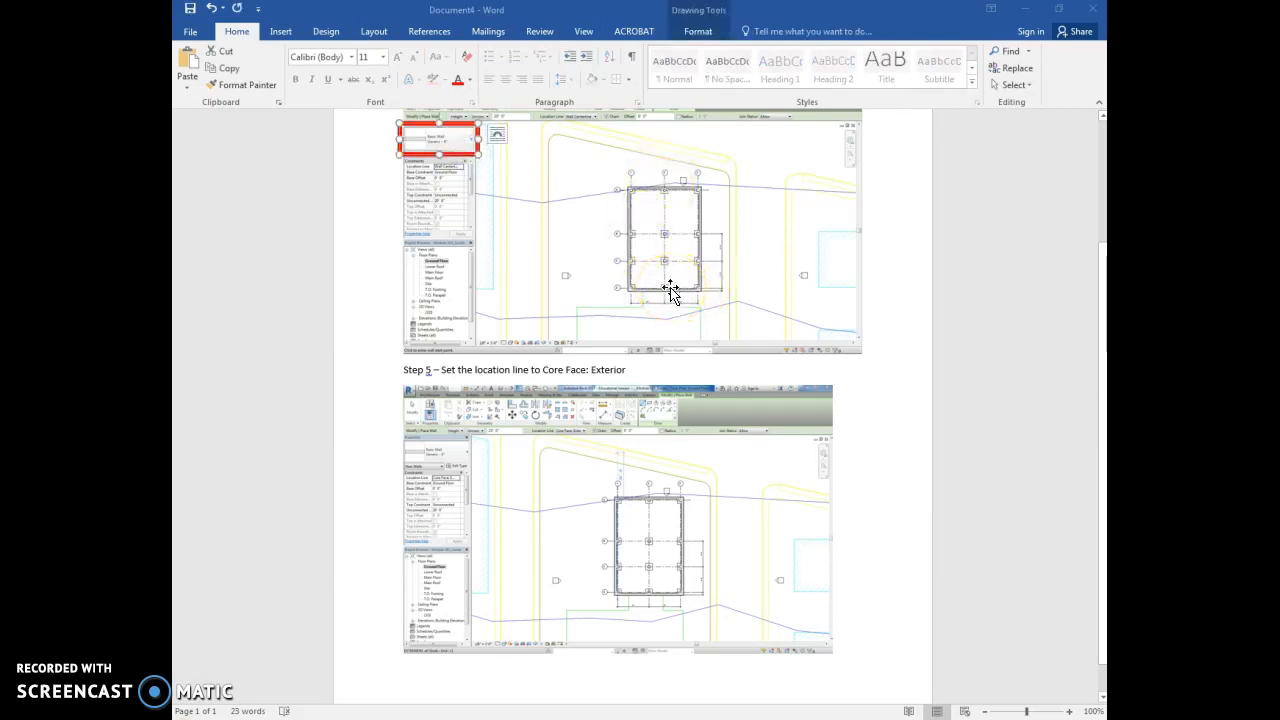
pyautogui.hotkey('ctrl', 'v')
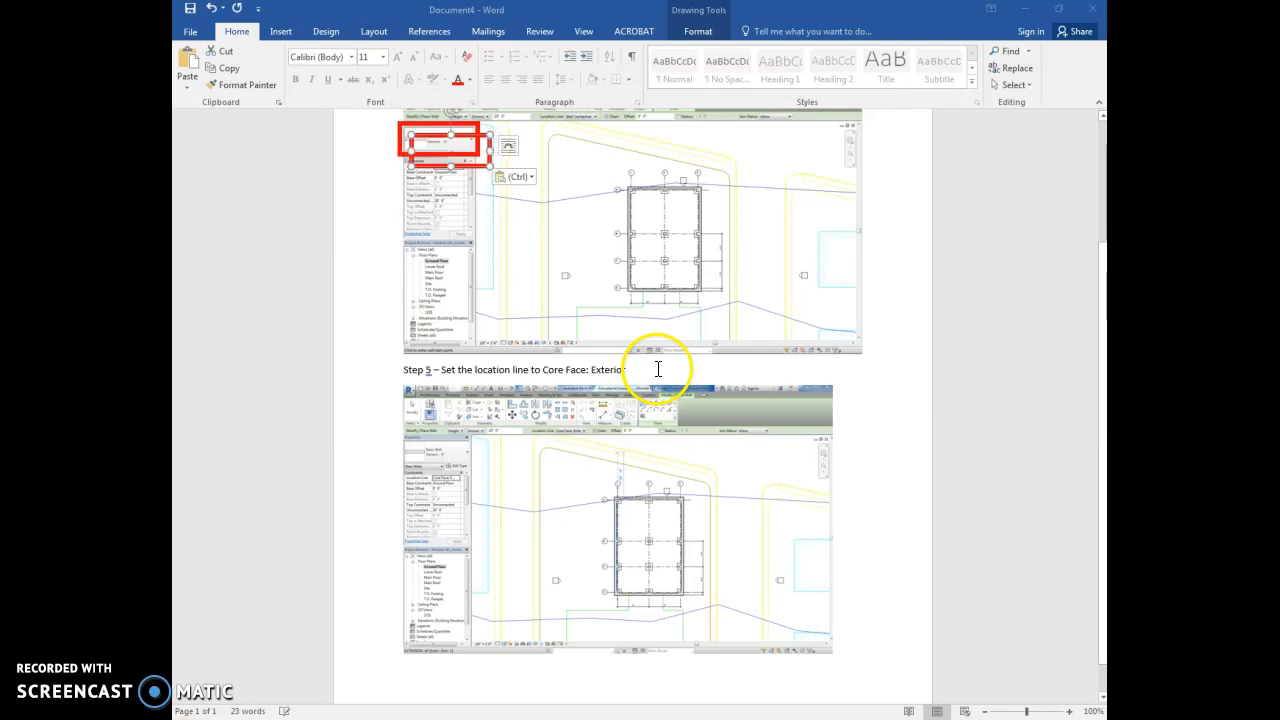
pyautogui.moveTo(478, 170); pyautogui.dragTo(571, 424)
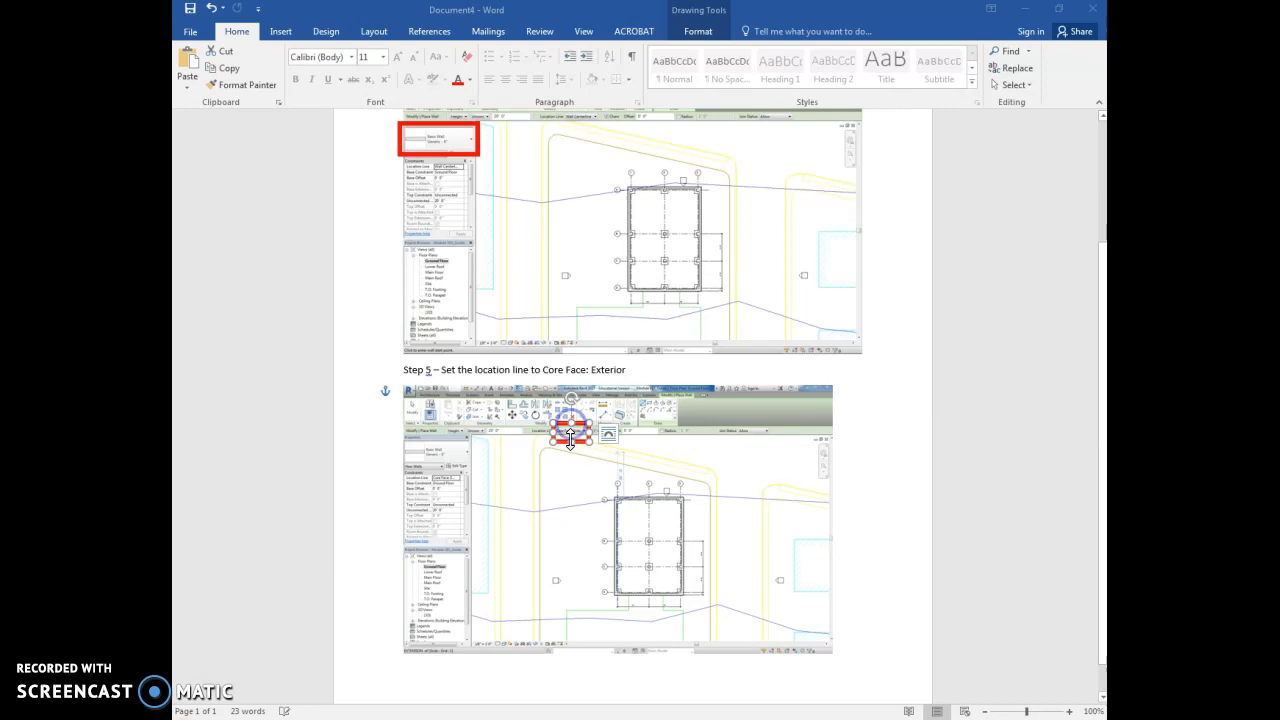
pyautogui.click(700, 463)
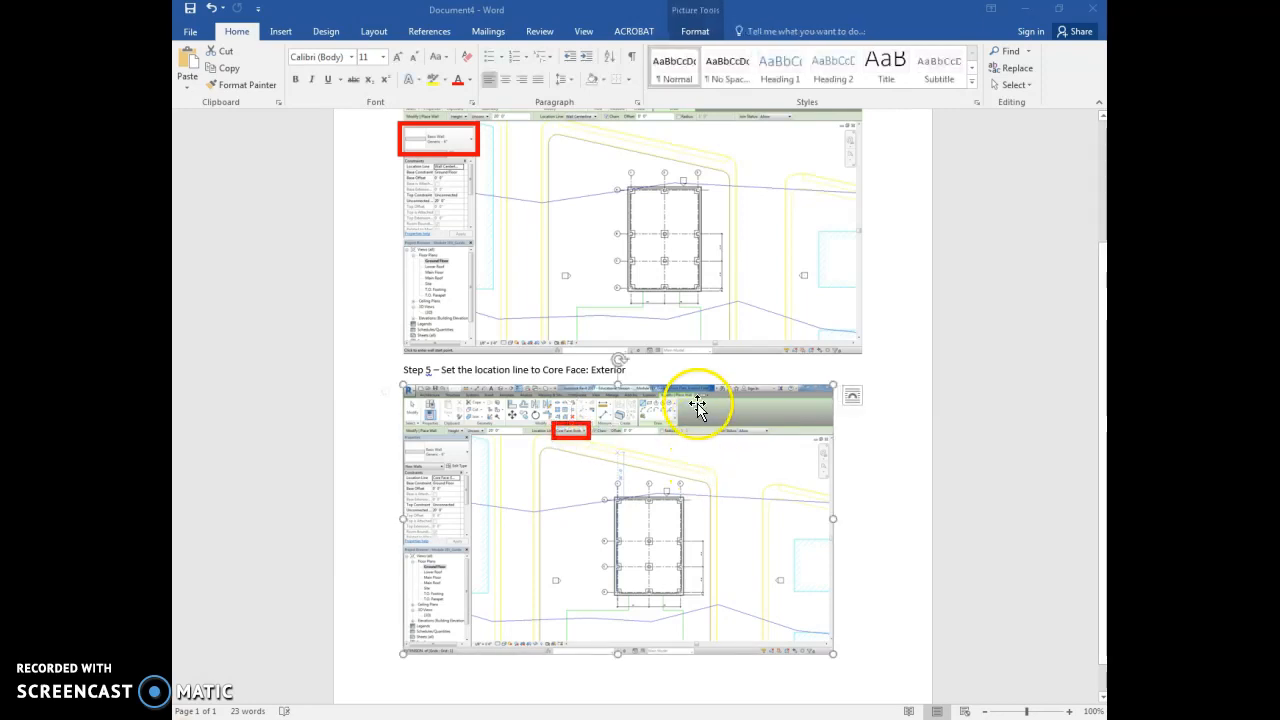
# Copy the red rectangle from the Step 4 screenshot's title bar and place the copy over the title bar of the Step 5 screenshot
pyautogui.scroll(1, 700, 406)
pyautogui.click(681, 145)
pyautogui.hotkey('ctrl', 'c')
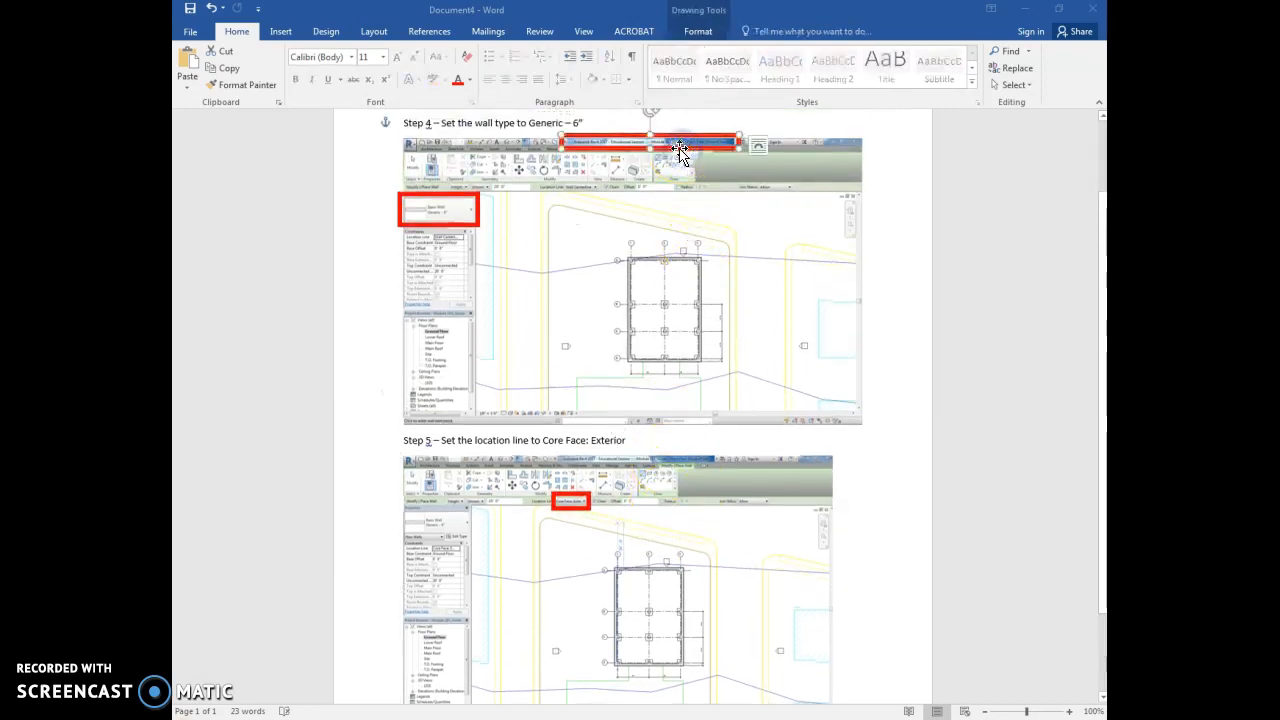
pyautogui.hotkey('ctrl', 'v')
pyautogui.moveTo(674, 157); pyautogui.dragTo(629, 466)
pyautogui.click(851, 511)
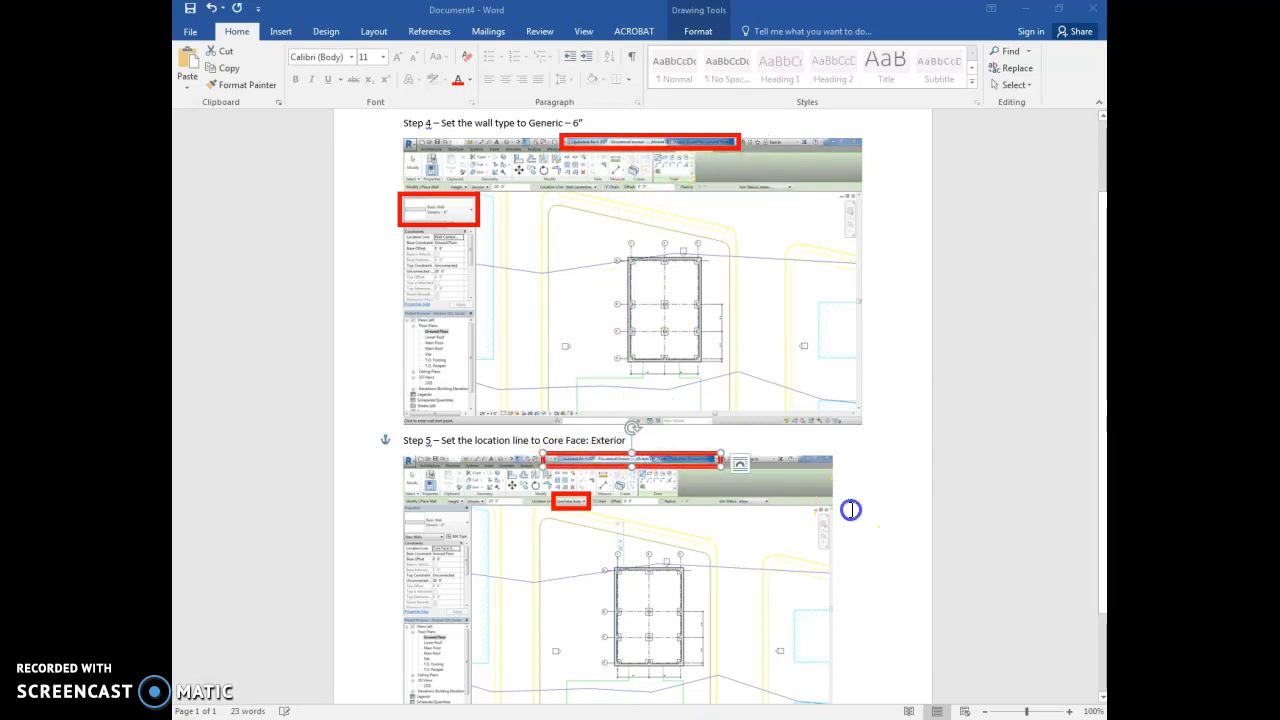
pyautogui.scroll(-1, 780, 471)
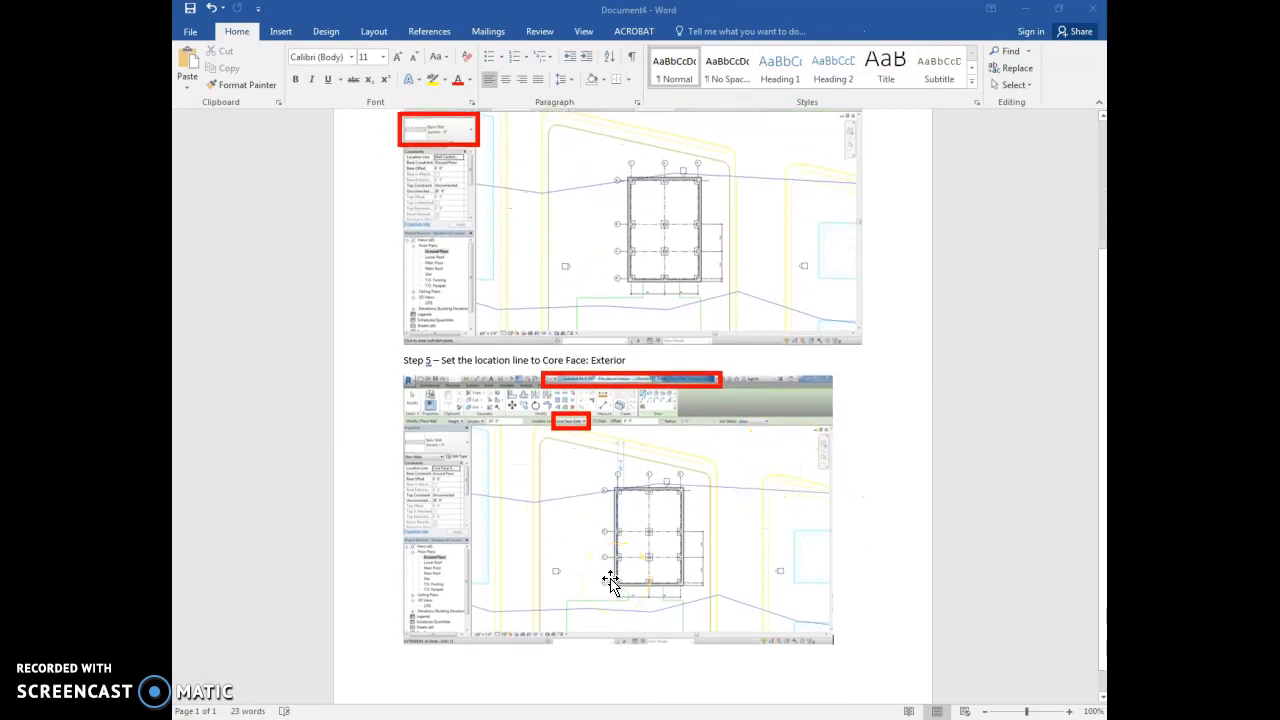
pyautogui.scroll(3, 494, 243)
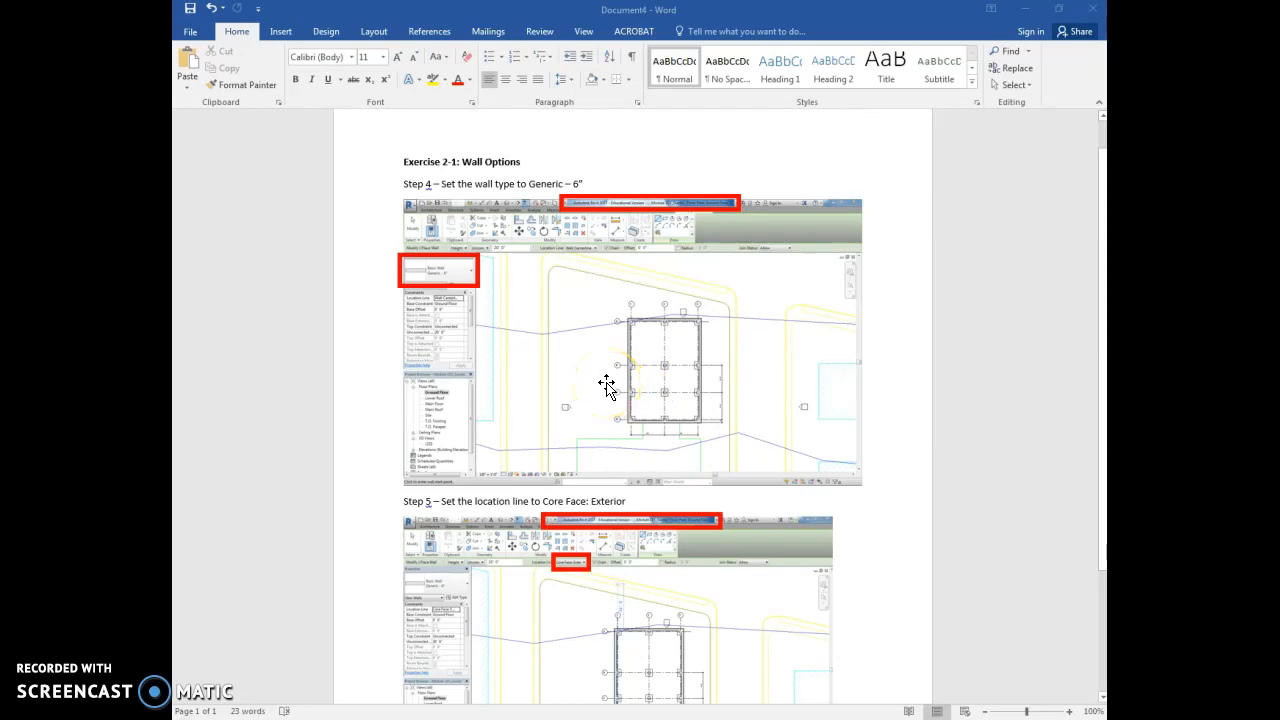
pyautogui.scroll(-2, 620, 443)
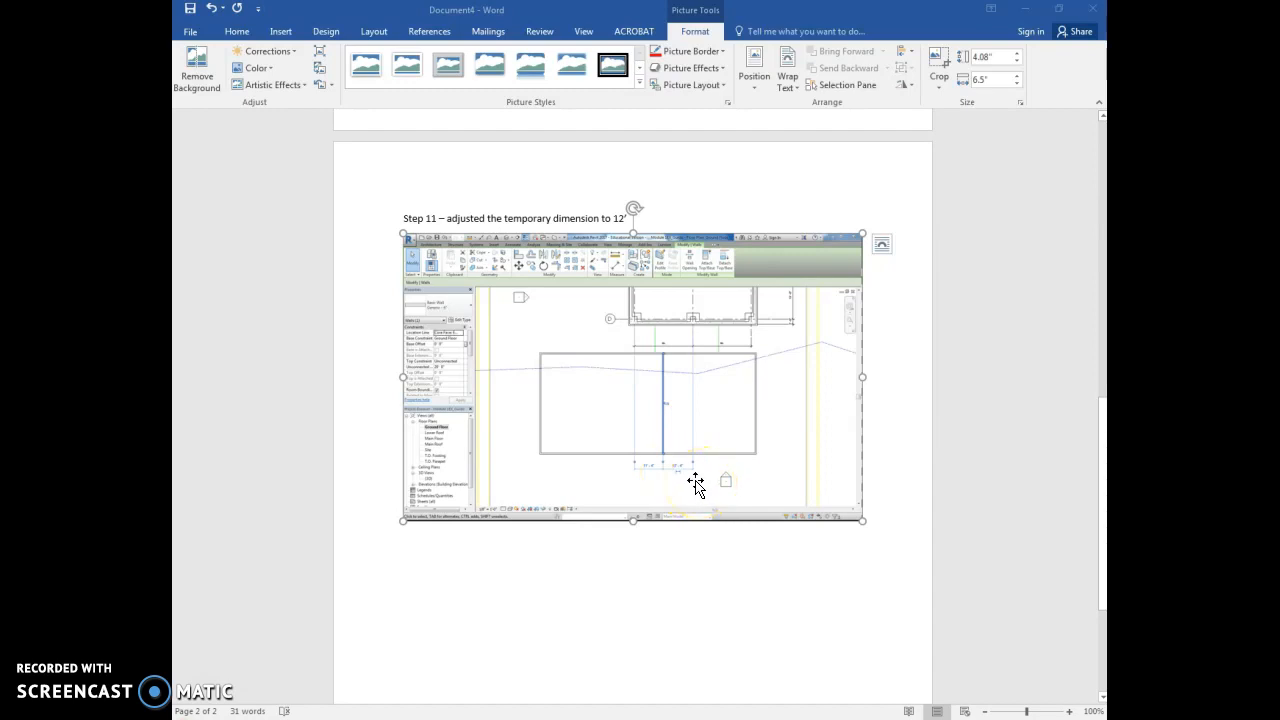
# Duplicate the red rectangle marking Step 5's location line and fit the copy around the temporary dimensions in the Step 11 screenshot
pyautogui.scroll(8, 695, 484)
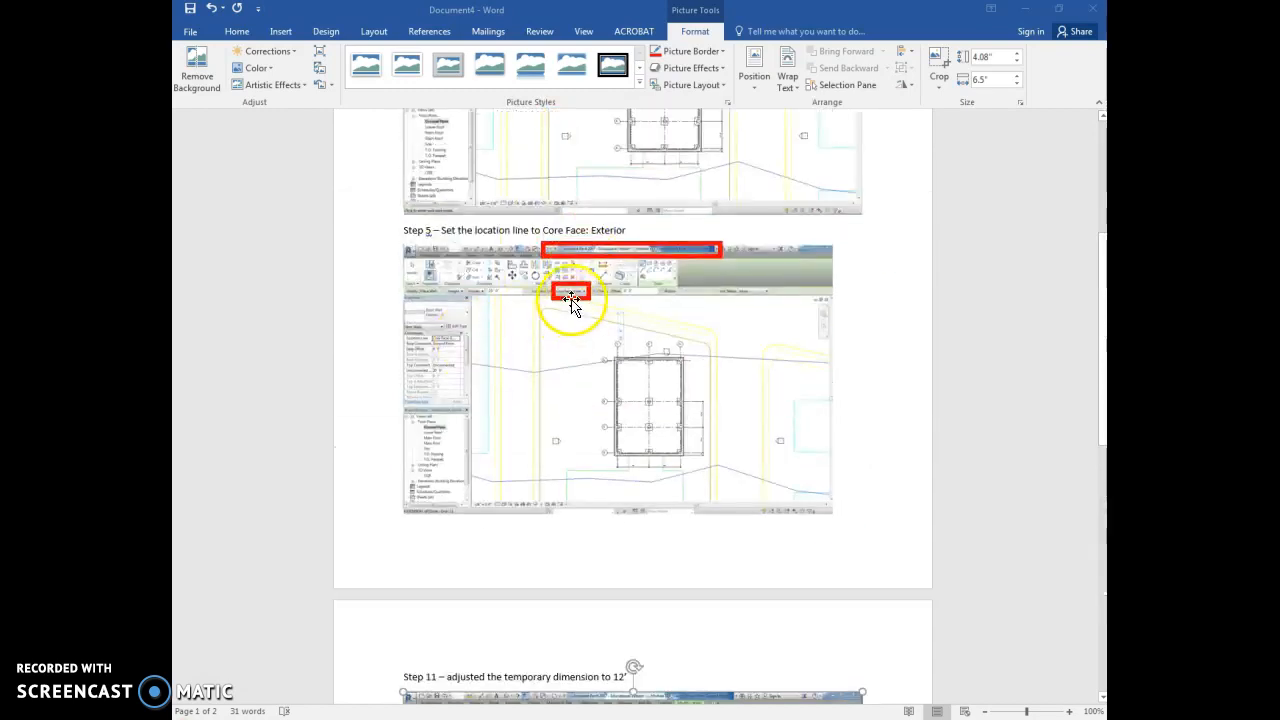
pyautogui.click(572, 305)
pyautogui.scroll(-8, 580, 337)
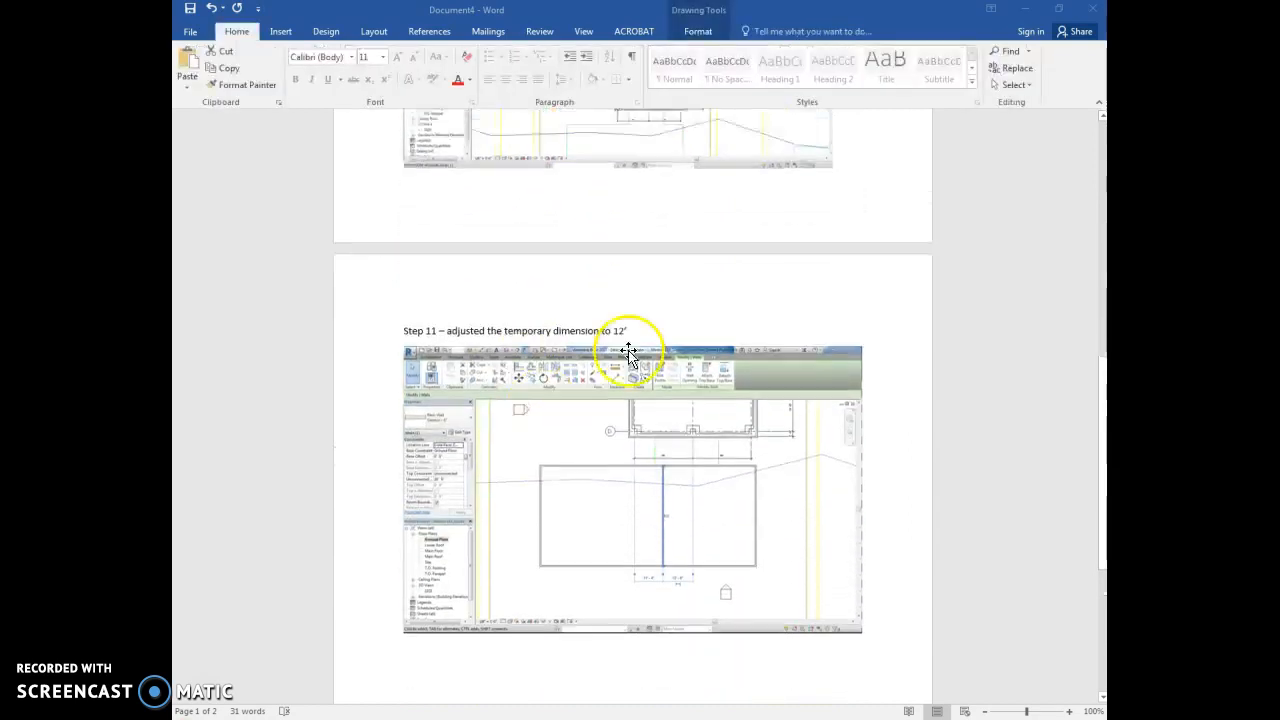
pyautogui.hotkey('ctrl', 'v')
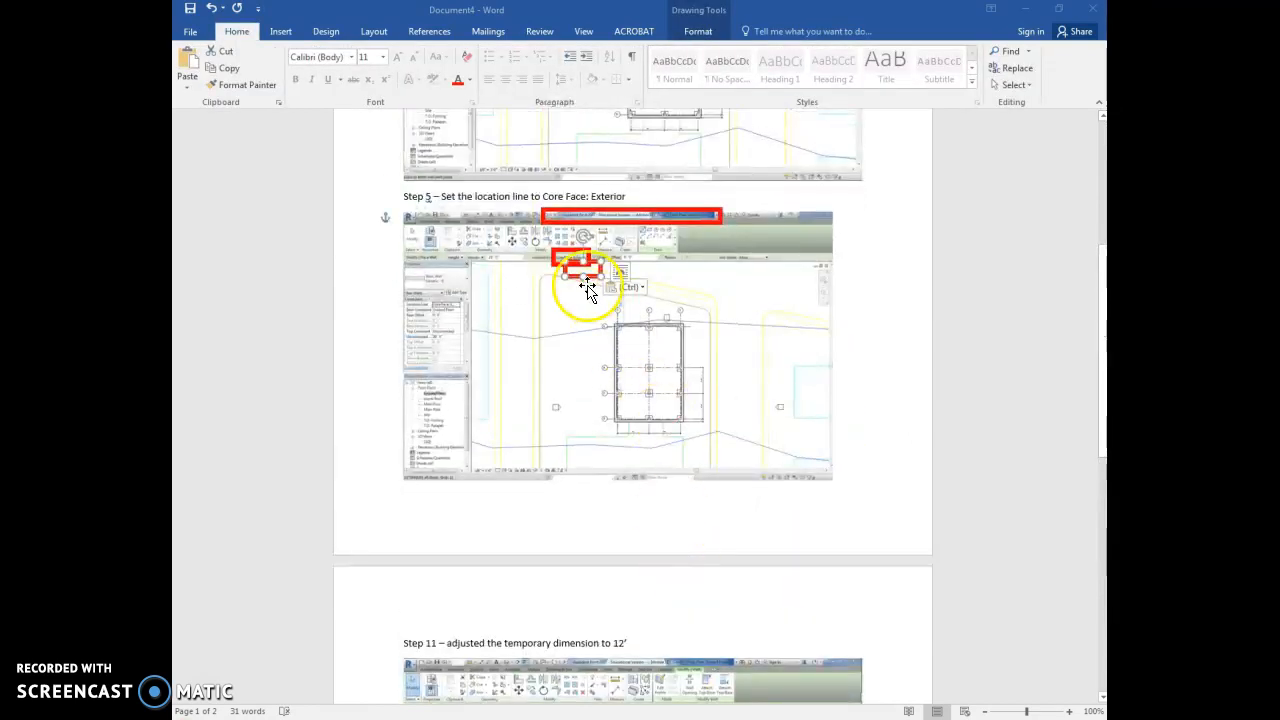
pyautogui.moveTo(573, 277)
pyautogui.mouseDown()
pyautogui.moveTo(598, 506)
pyautogui.moveTo(651, 329)
pyautogui.moveTo(686, 500)
pyautogui.moveTo(695, 470)
pyautogui.moveTo(644, 464)
pyautogui.mouseUp()
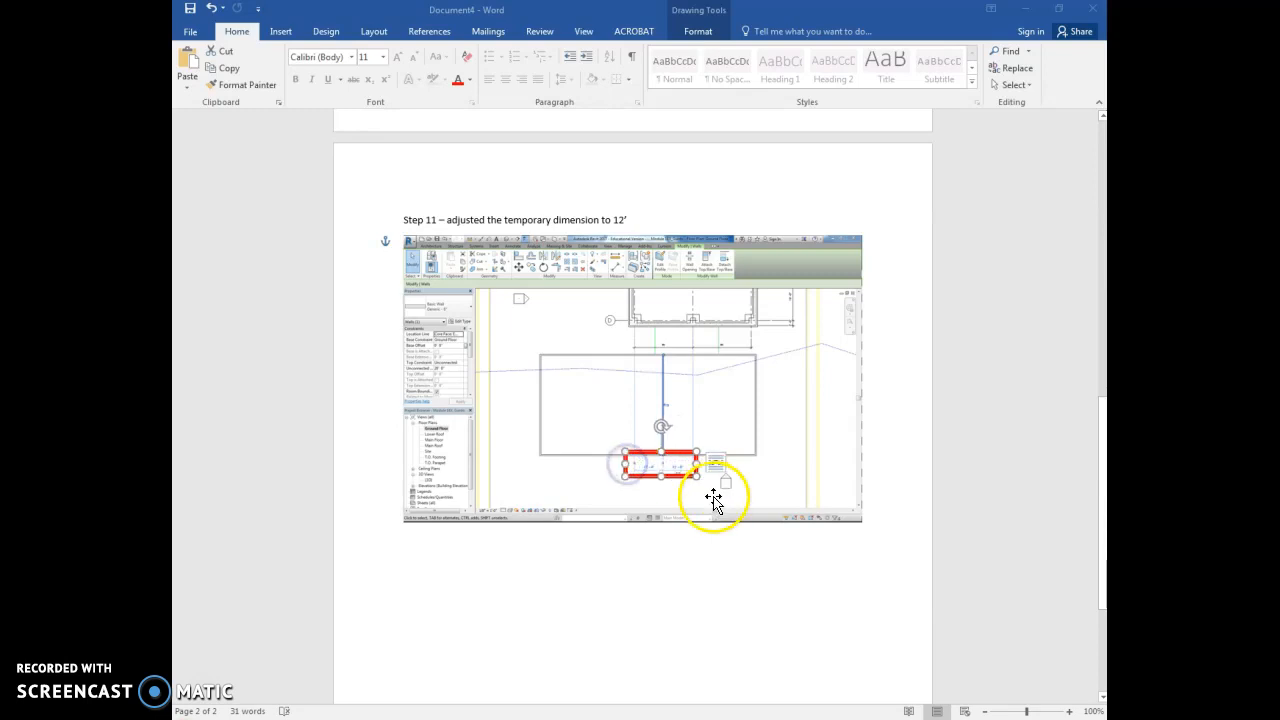
pyautogui.click(688, 484)
pyautogui.click(876, 598)
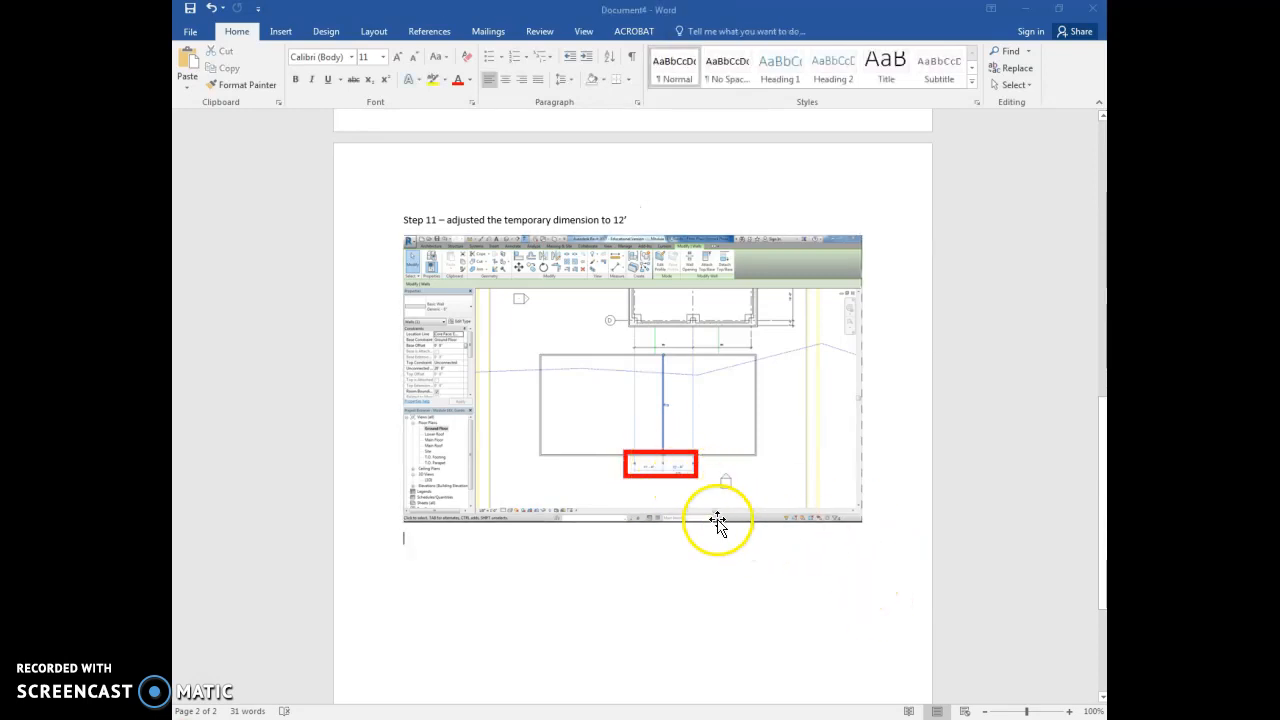
# Duplicate the red title bar rectangle from the Step 5 screenshot and place the copy over the title bar of the Step 11 screenshot
pyautogui.scroll(3, 651, 243)
pyautogui.scroll(4, 647, 340)
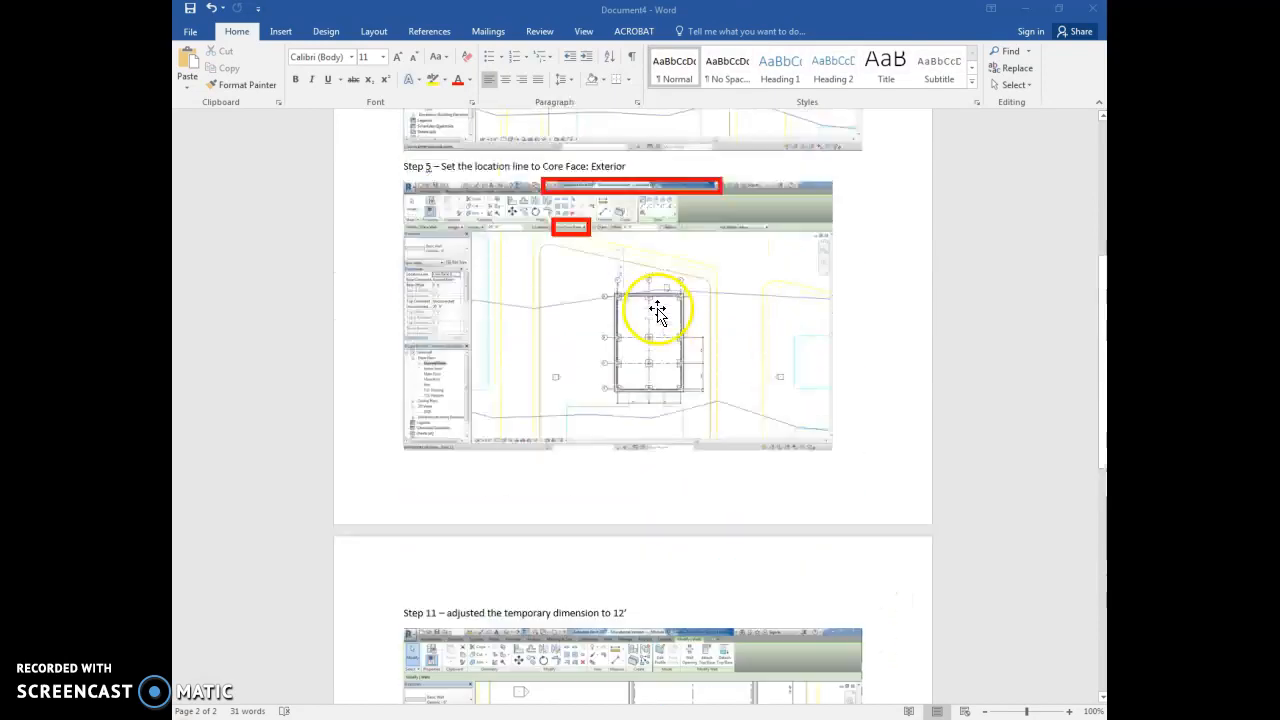
pyautogui.click(668, 220)
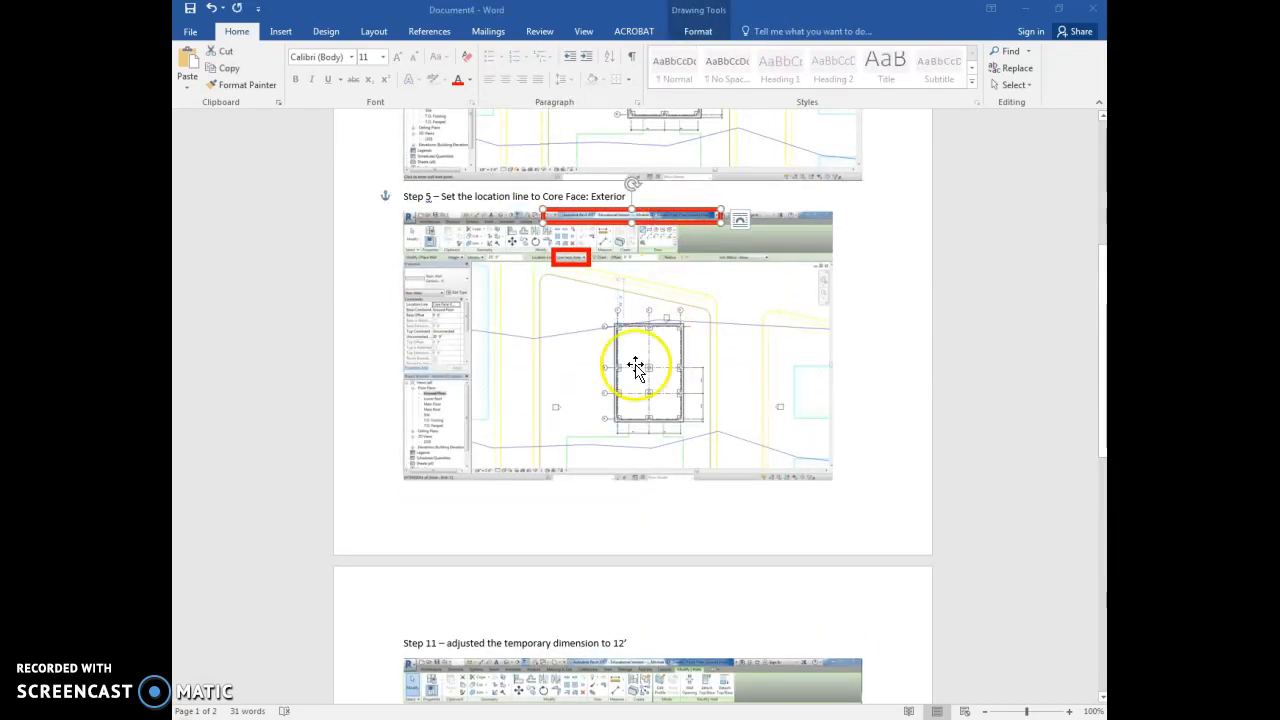
pyautogui.scroll(-3, 650, 360)
pyautogui.click(694, 428)
pyautogui.hotkey('ctrl', 'v')
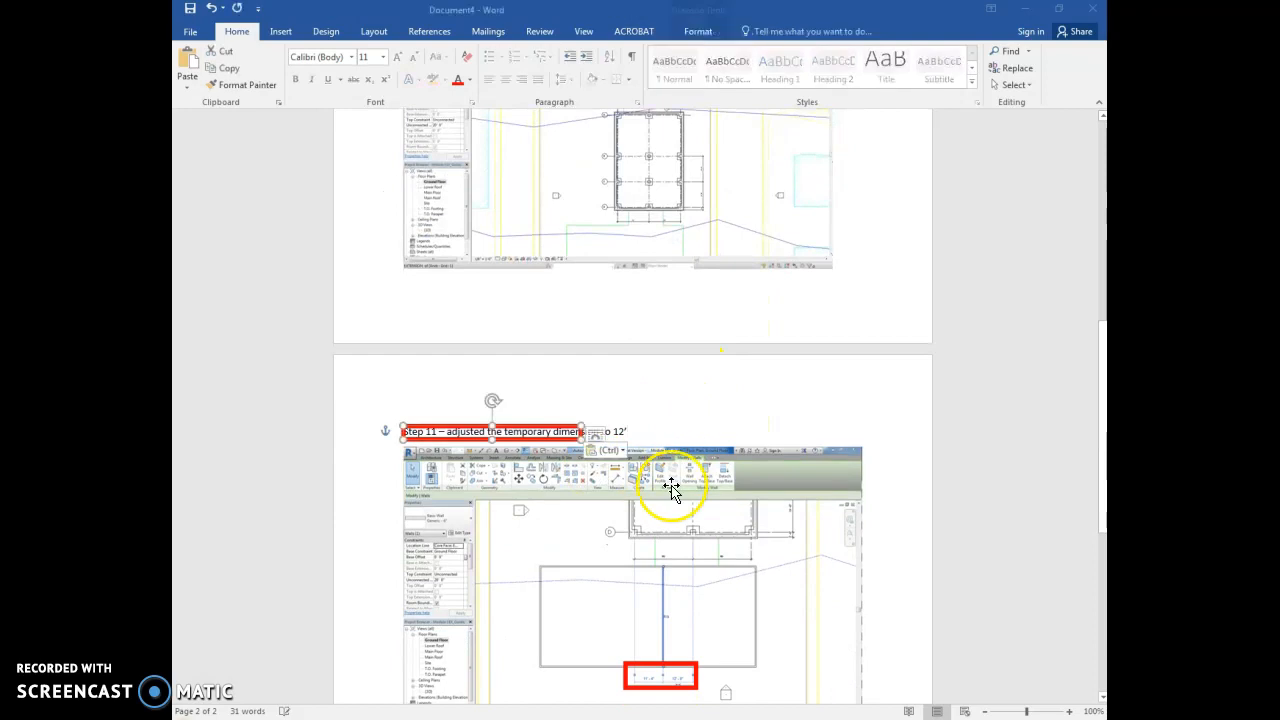
pyautogui.moveTo(557, 433)
pyautogui.mouseDown()
pyautogui.moveTo(623, 457)
pyautogui.moveTo(706, 460)
pyautogui.moveTo(718, 447)
pyautogui.mouseUp()
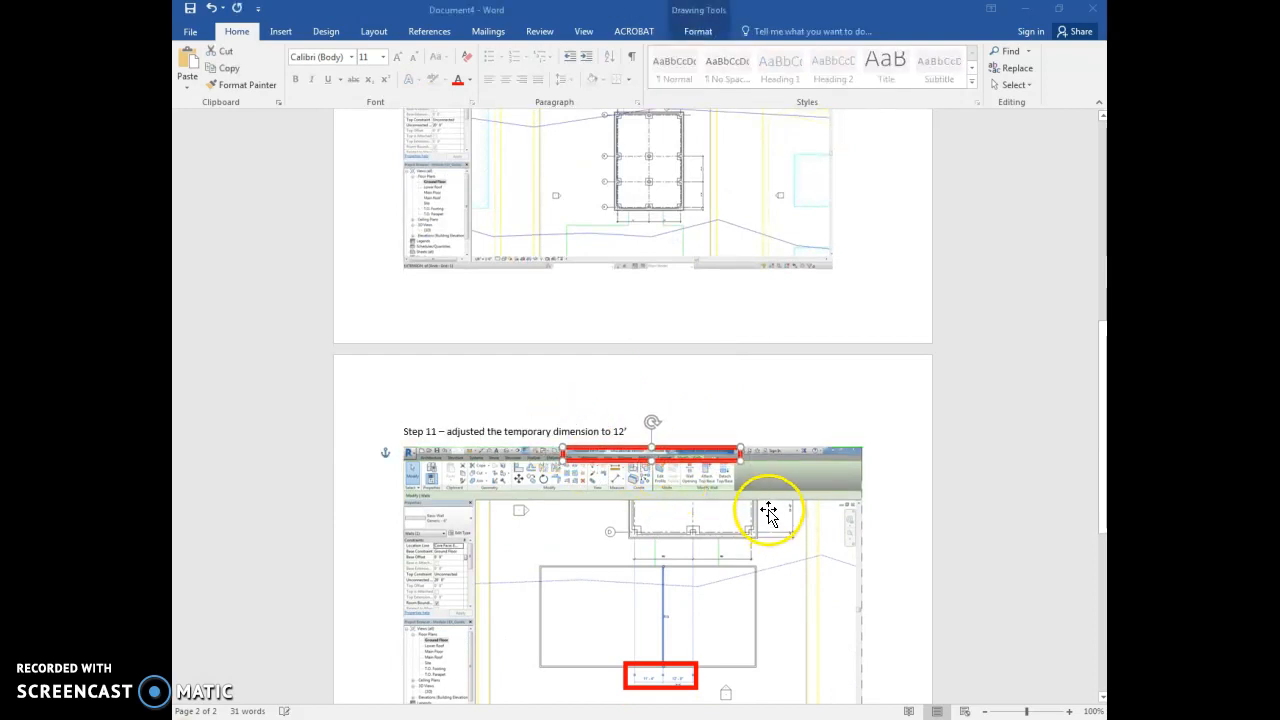
pyautogui.click(889, 527)
# Add the caption "Zoom-in View" on the line below the Step 11 screenshot
pyautogui.scroll(-4, 871, 434)
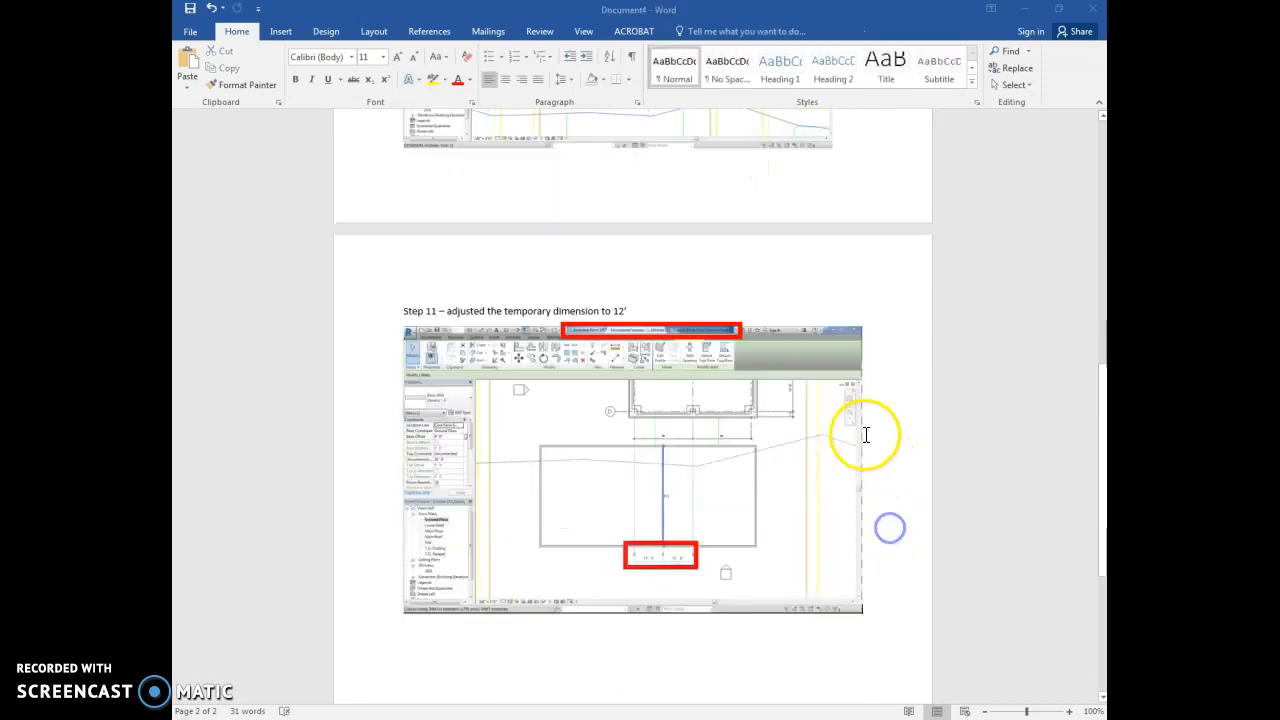
pyautogui.click(416, 569)
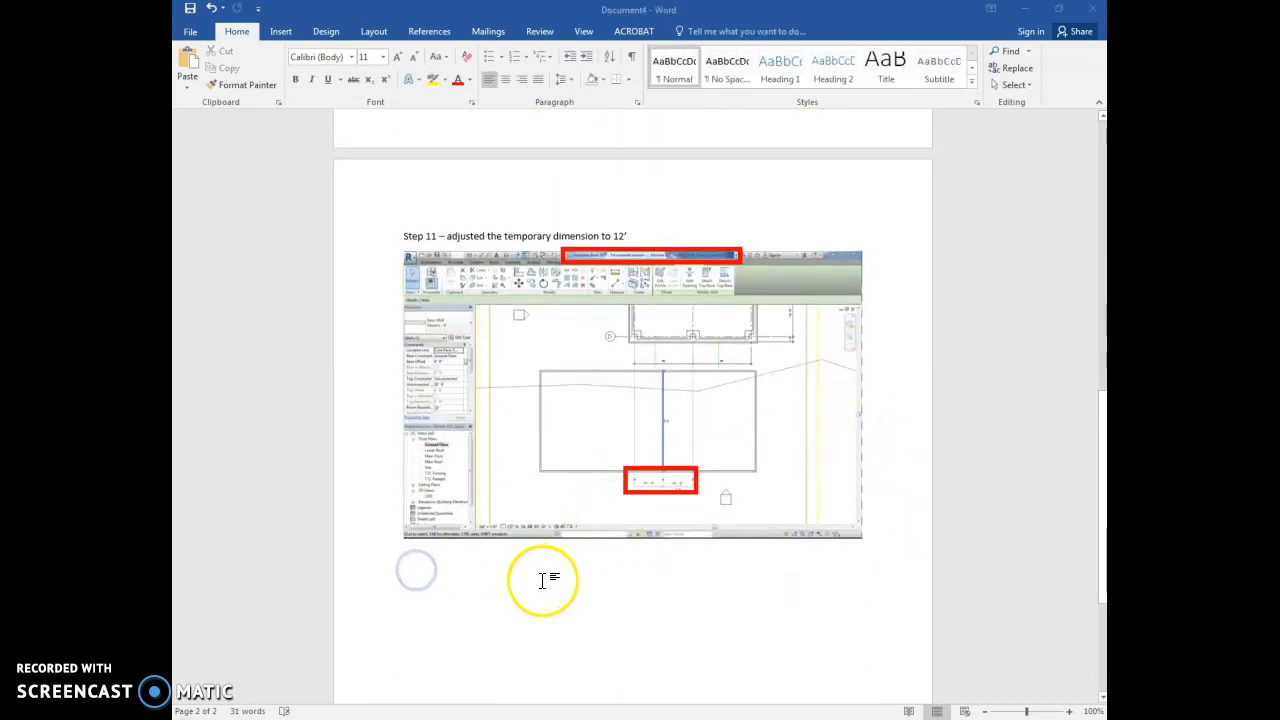
pyautogui.write('S')
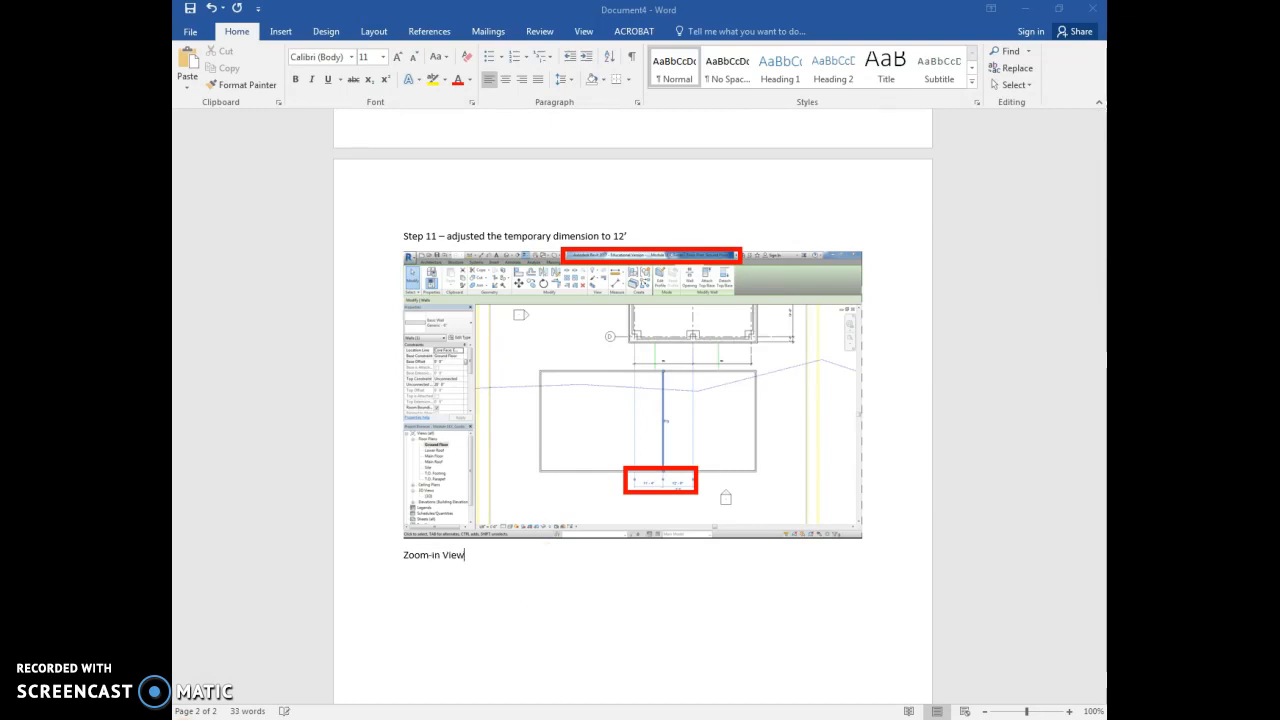
# Insert a screen clipping of the enlarged blue wall with its 11' - 4" and 12' - 0" temporary dimensions below the "Zoom-in View" caption
pyautogui.click(441, 624)
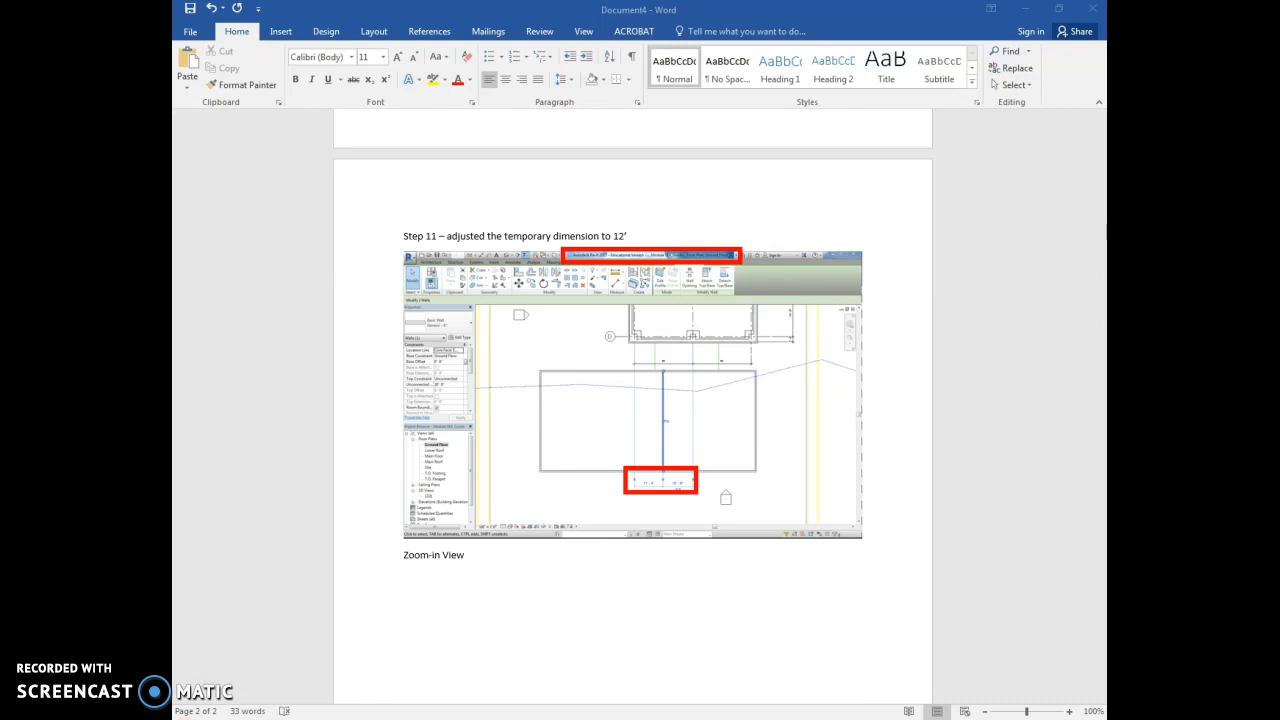
pyautogui.click(283, 33)
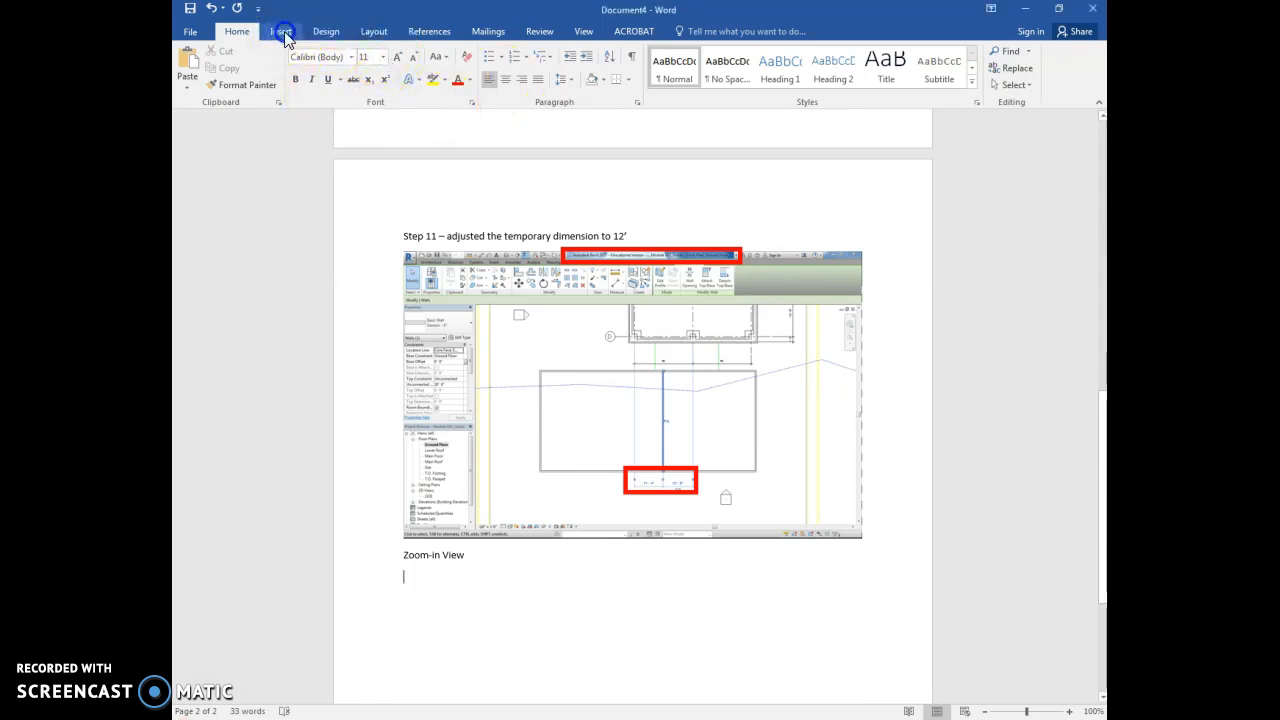
pyautogui.click(428, 88)
pyautogui.click(455, 425)
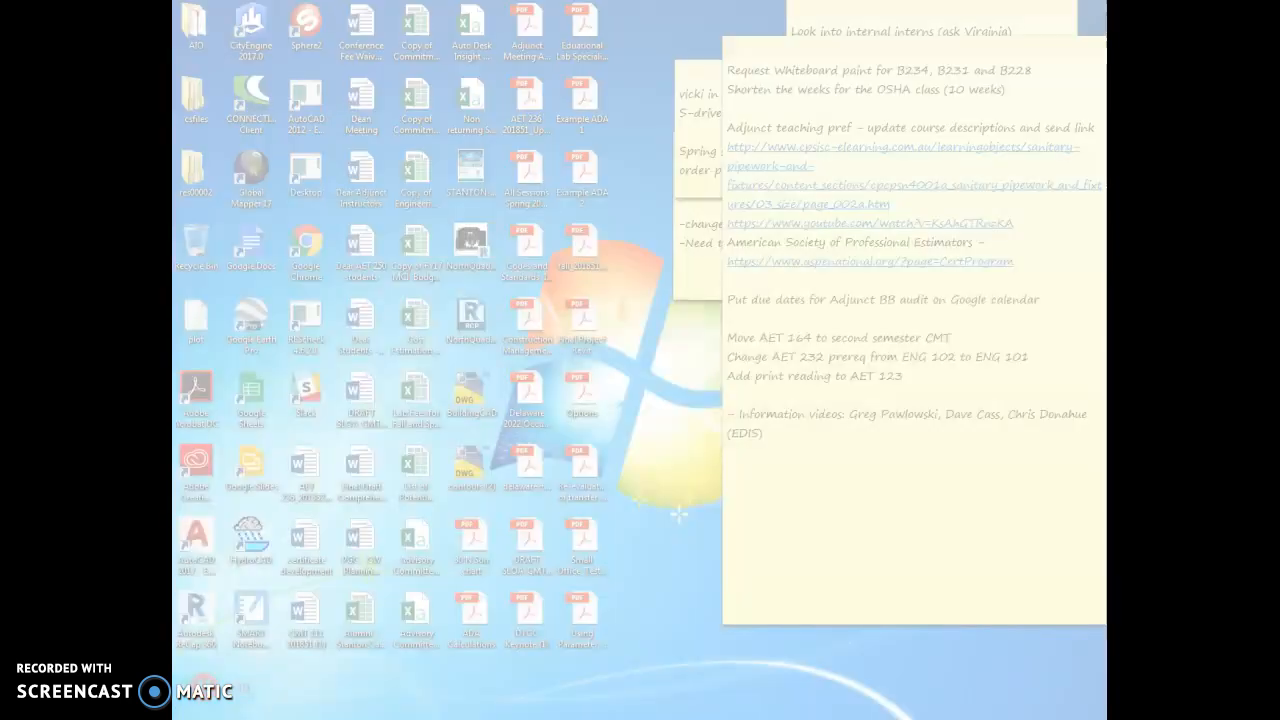
pyautogui.press('Escape')
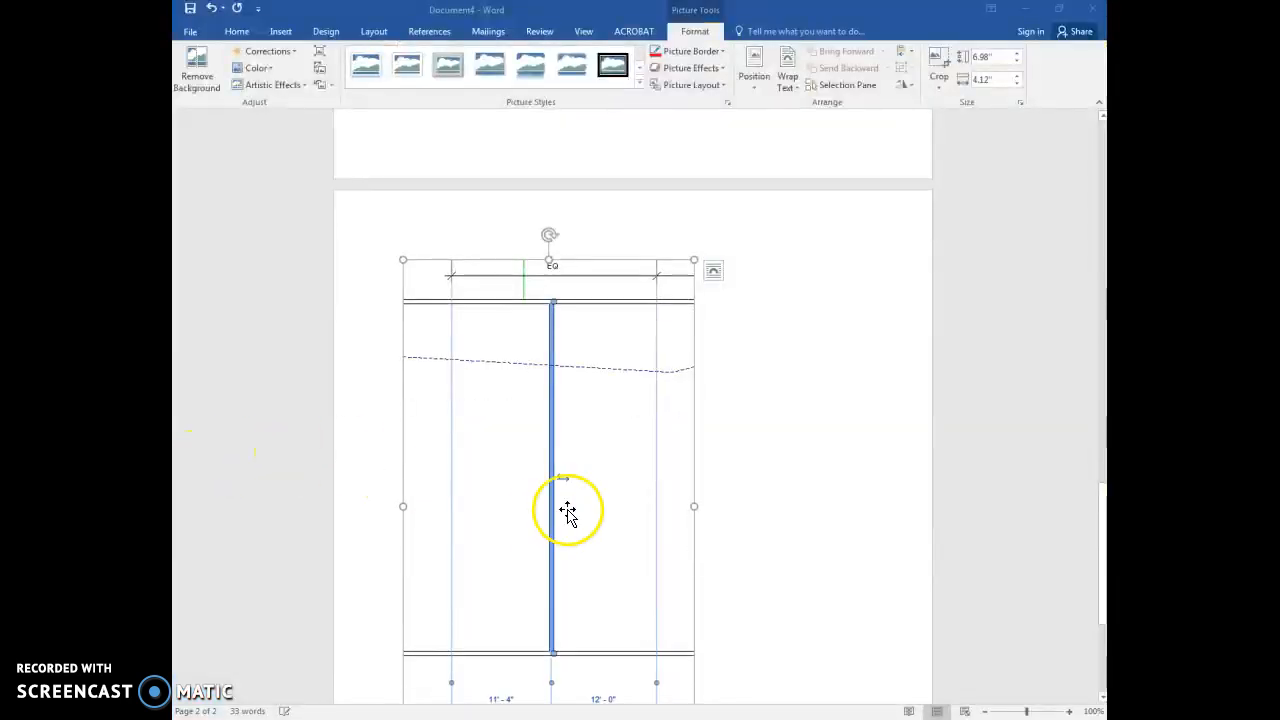
# Scale the zoomed-in wall picture down to about 3.94" high by 2.32" wide so it fits beneath its caption on the same page
pyautogui.scroll(-4, 655, 500)
pyautogui.moveTo(694, 543); pyautogui.dragTo(560, 249)
pyautogui.click(660, 558)
pyautogui.click(543, 565)
pyautogui.click(622, 588)
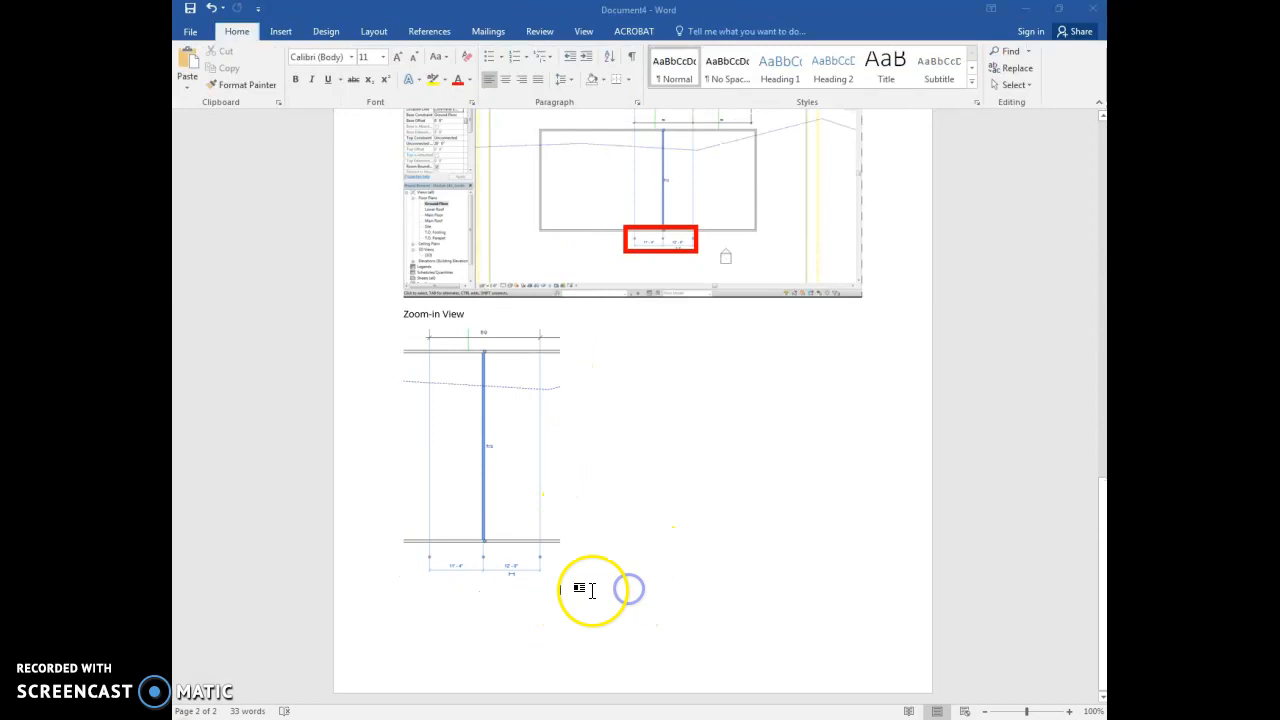
pyautogui.click(538, 580)
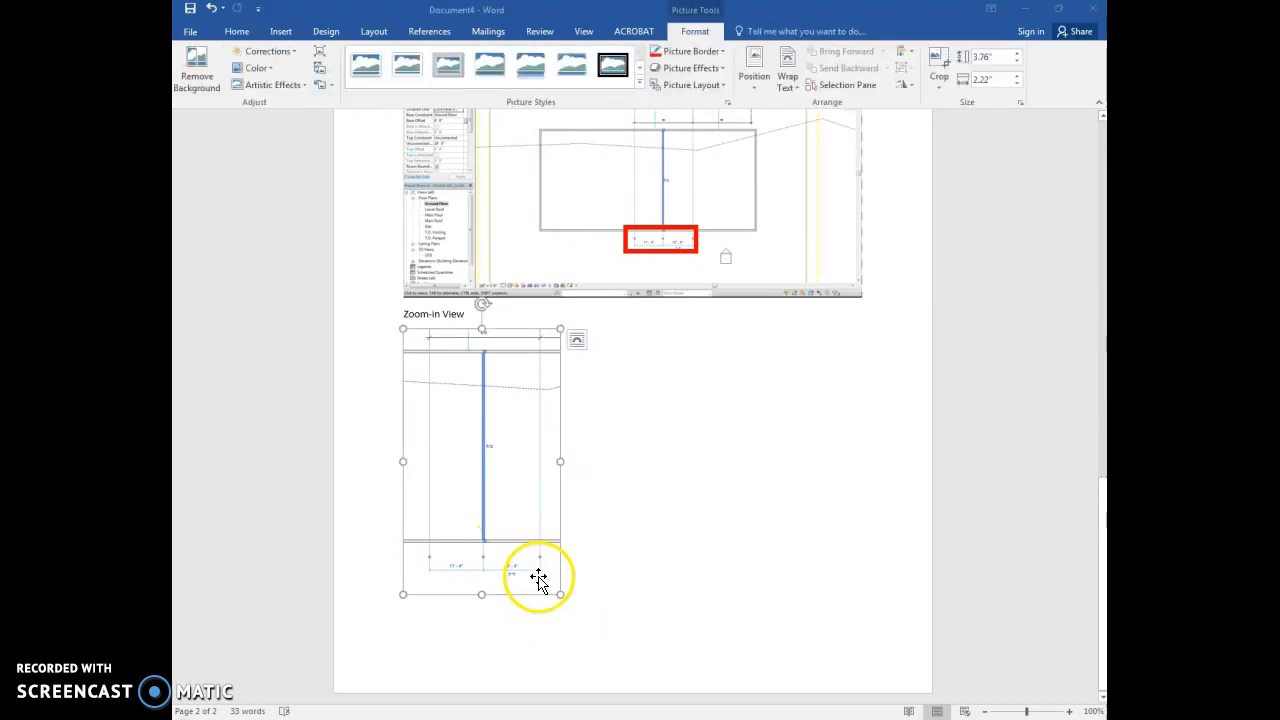
pyautogui.moveTo(560, 595)
pyautogui.mouseDown()
pyautogui.moveTo(576, 612)
pyautogui.moveTo(566, 603)
pyautogui.mouseUp()
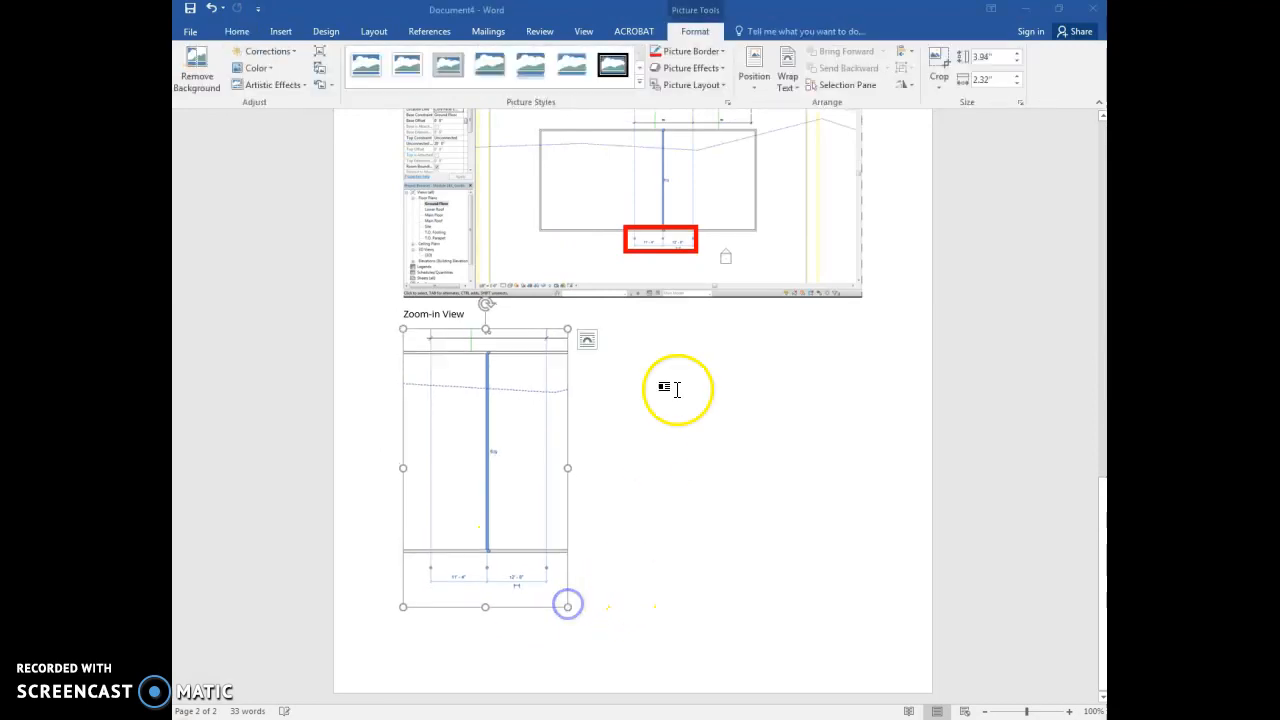
# Duplicate the red rectangle around Step 11's temporary dimensions and enlarge the copy to frame the dimensions in the zoomed-in picture
pyautogui.click(674, 254)
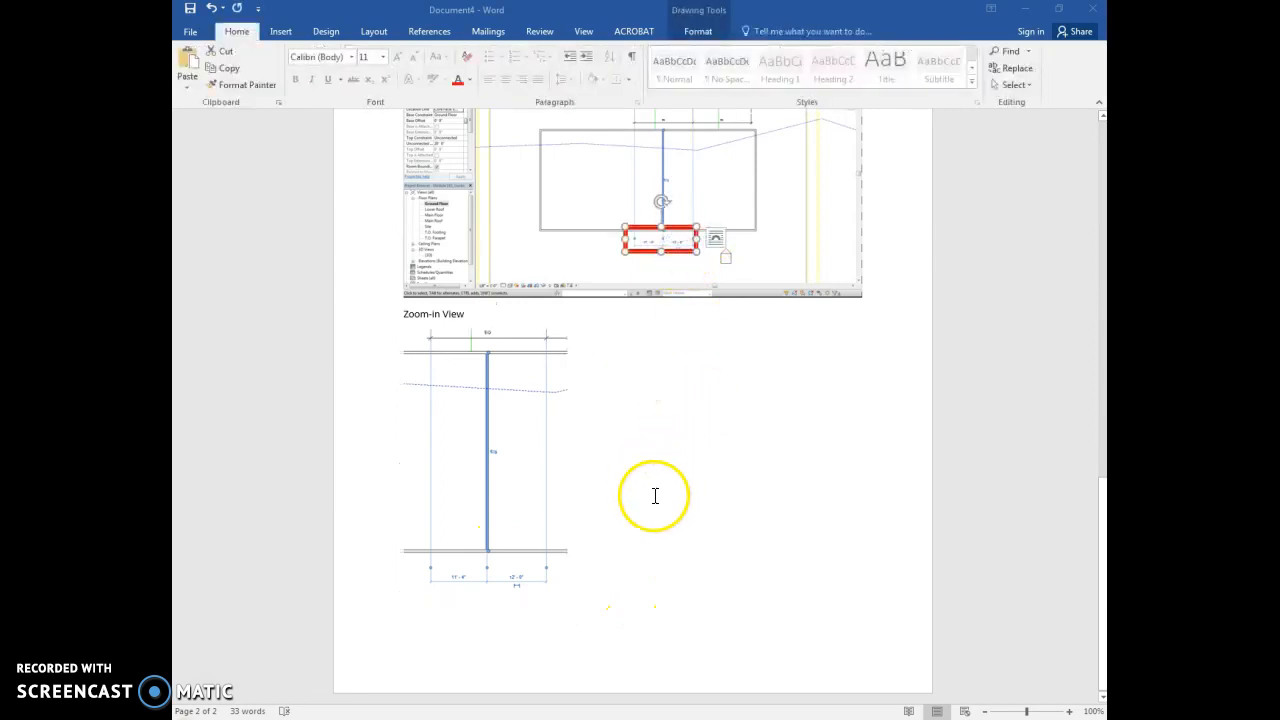
pyautogui.hotkey('ctrl', 'v')
pyautogui.moveTo(674, 277); pyautogui.dragTo(563, 545)
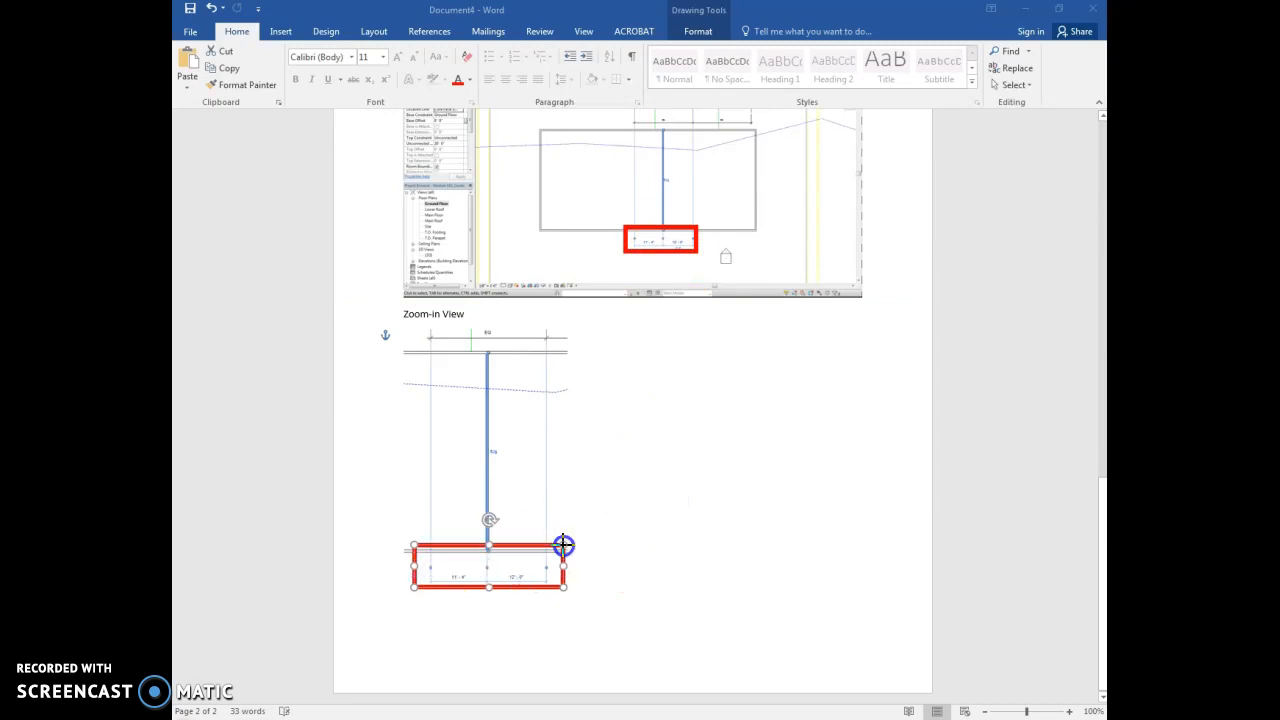
pyautogui.click(491, 585)
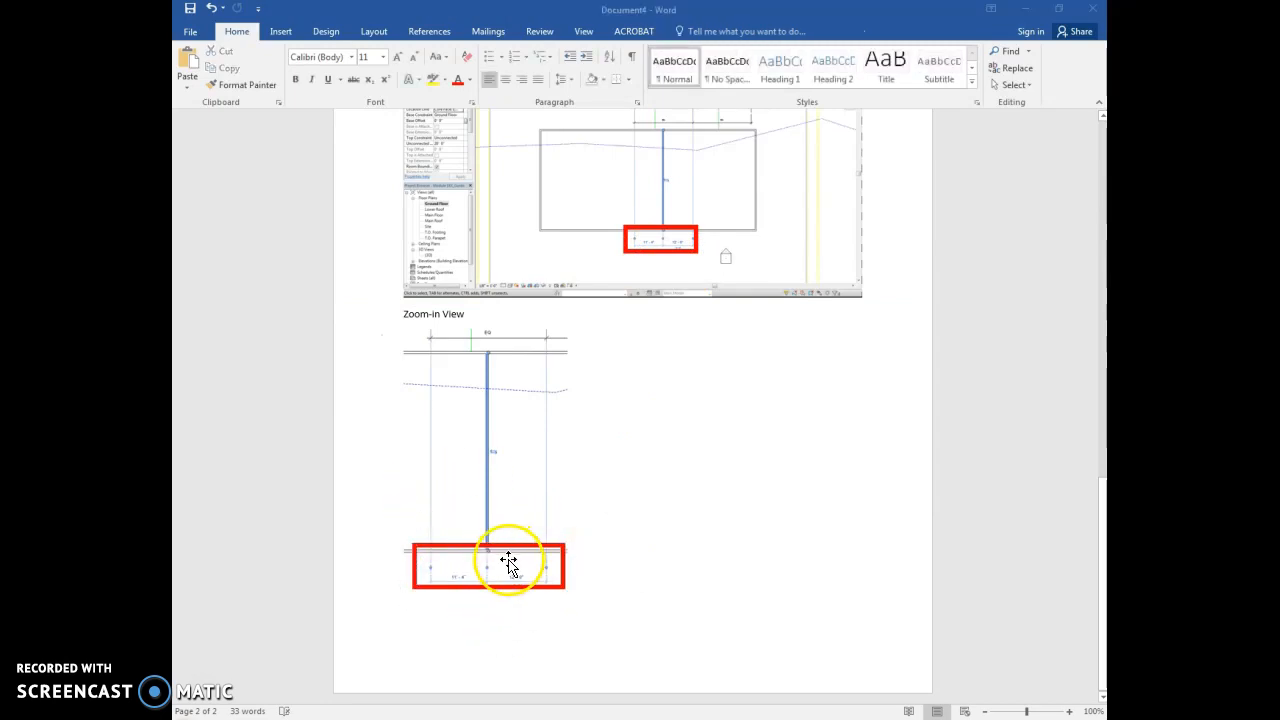
# Open the footer of page 2 for editing below the zoomed-in picture
pyautogui.scroll(3, 720, 206)
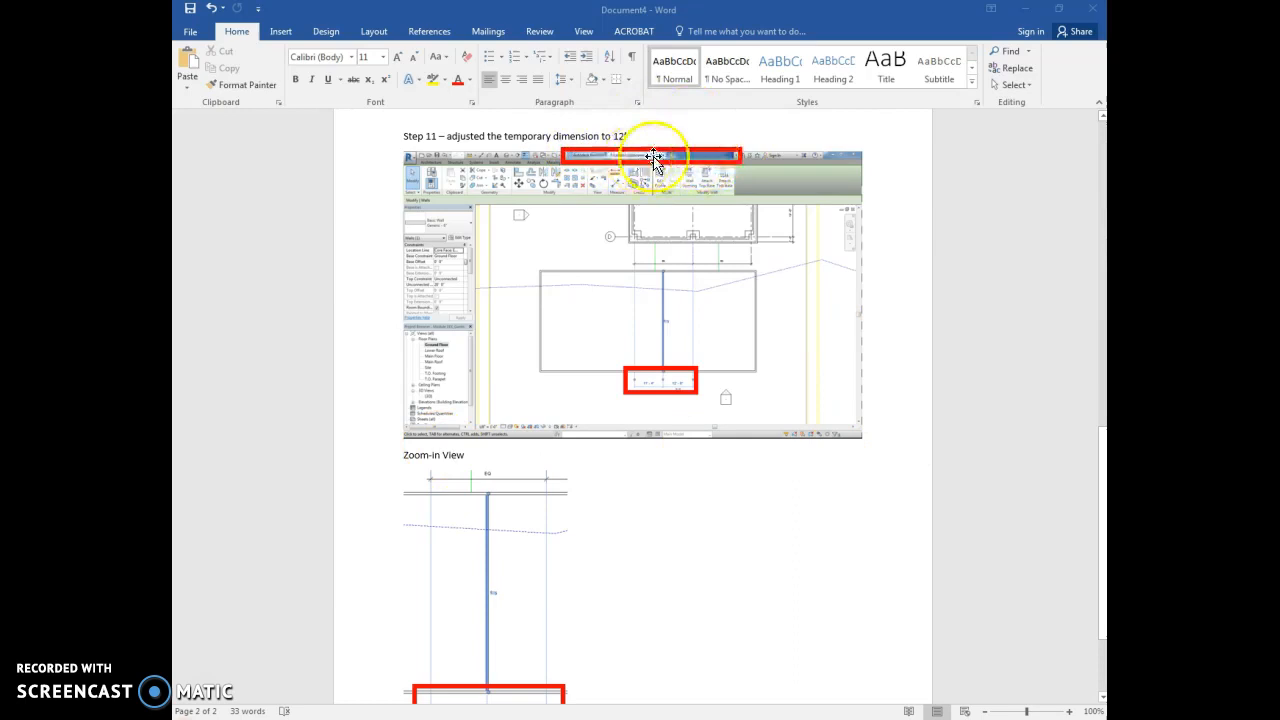
pyautogui.scroll(-3, 620, 465)
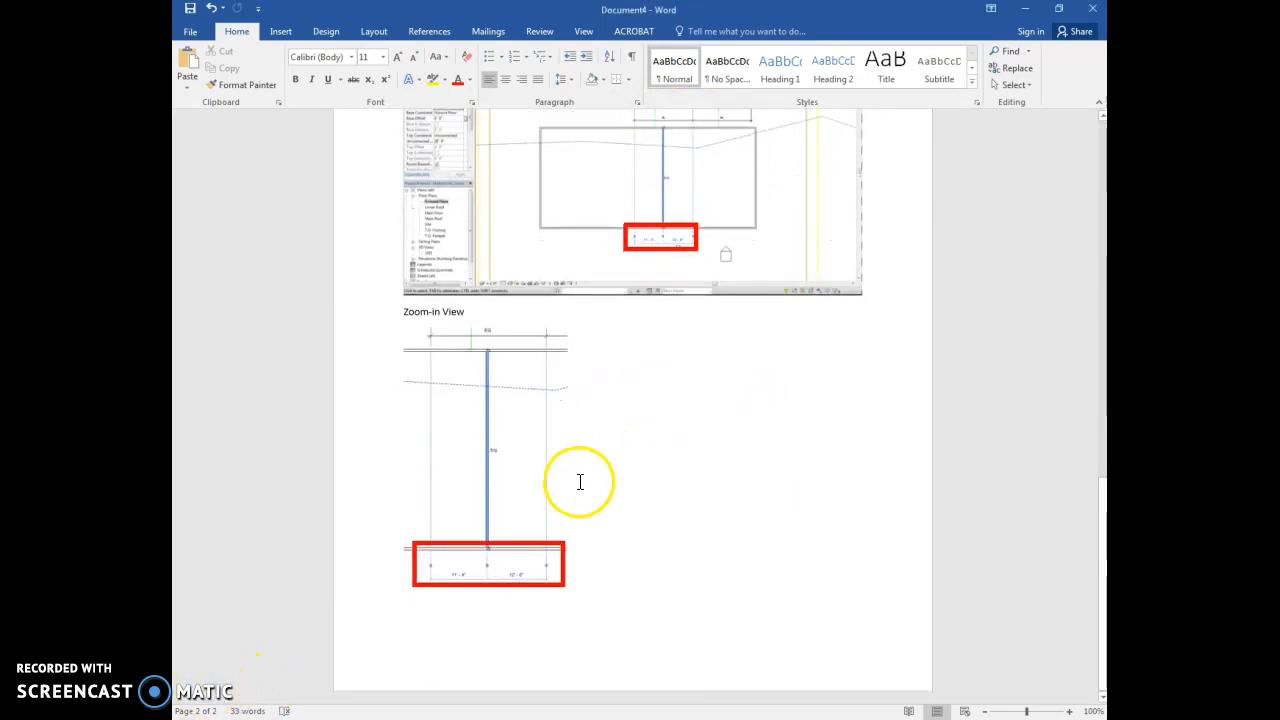
pyautogui.click(433, 660)
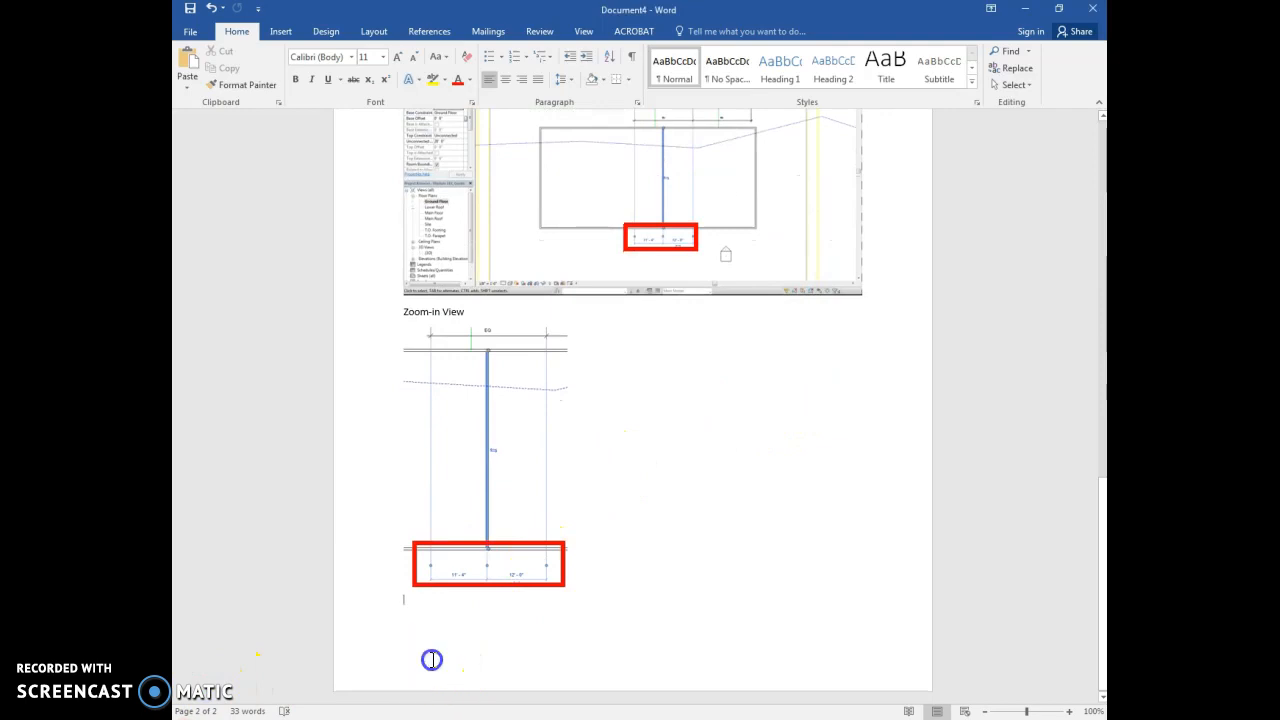
pyautogui.doubleClick(431, 659)
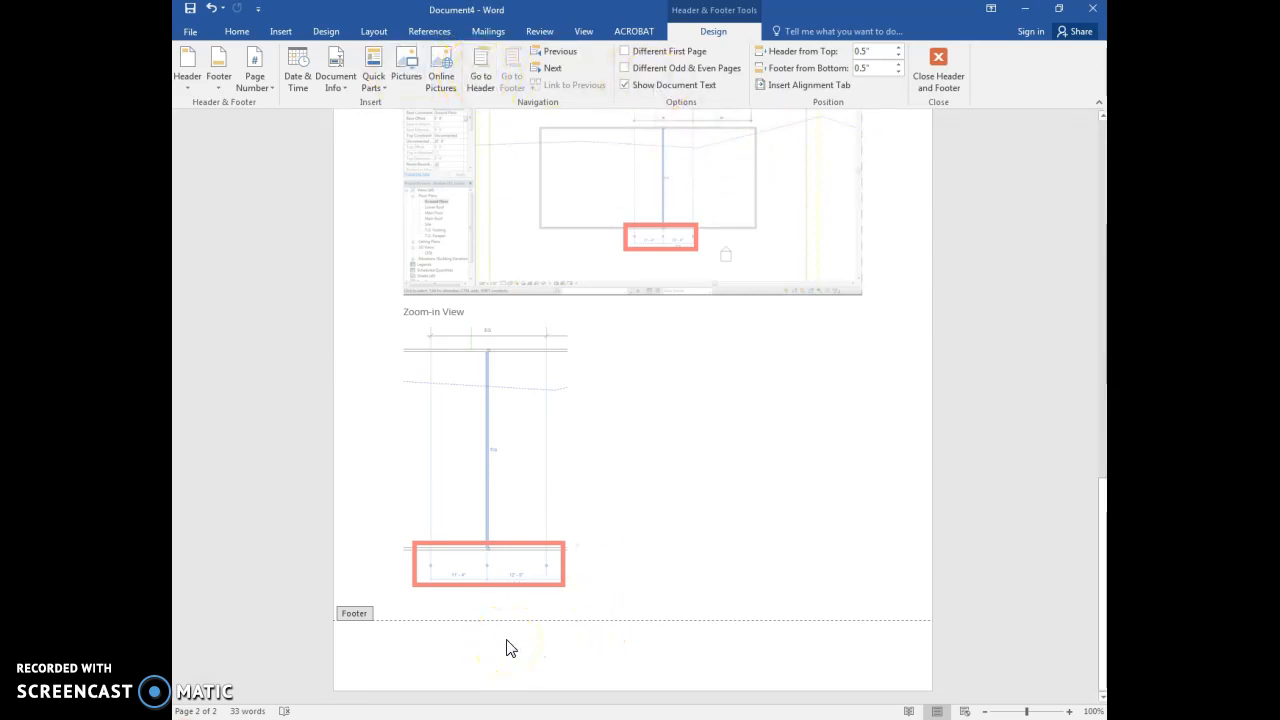
# Insert a Blank (Three Columns) footer on page 2
pyautogui.write('G')
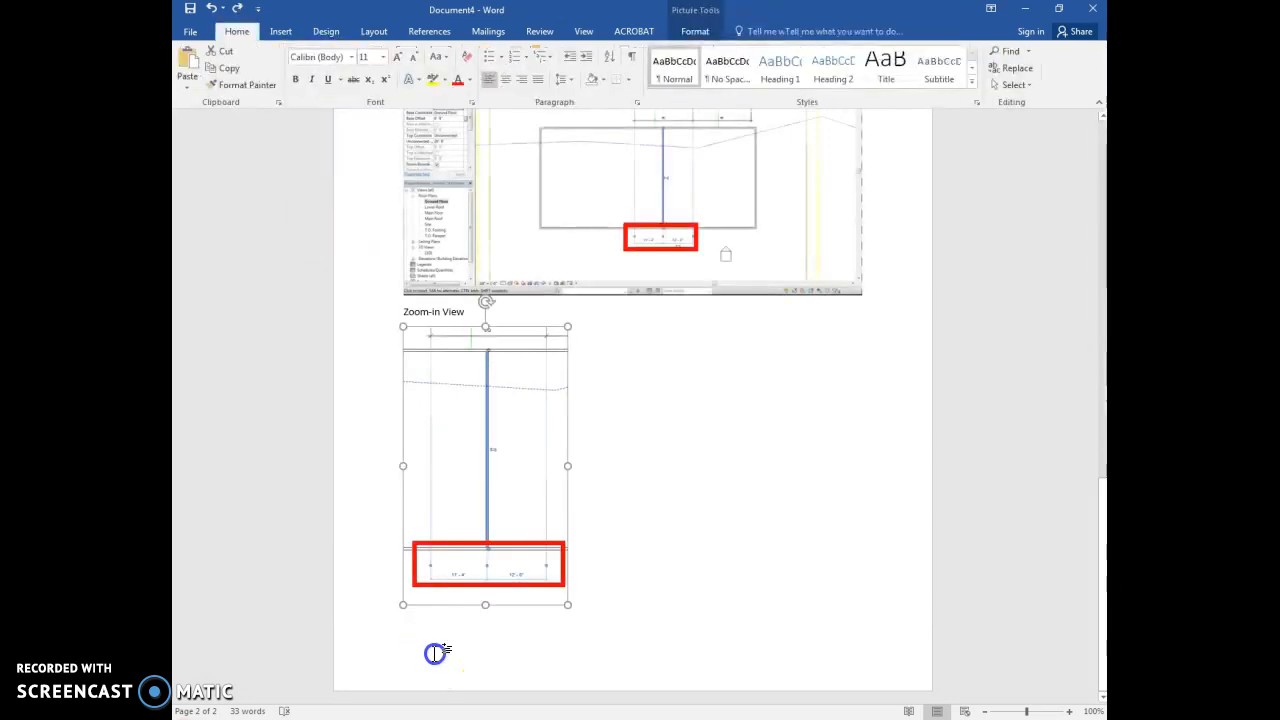
pyautogui.doubleClick(437, 655)
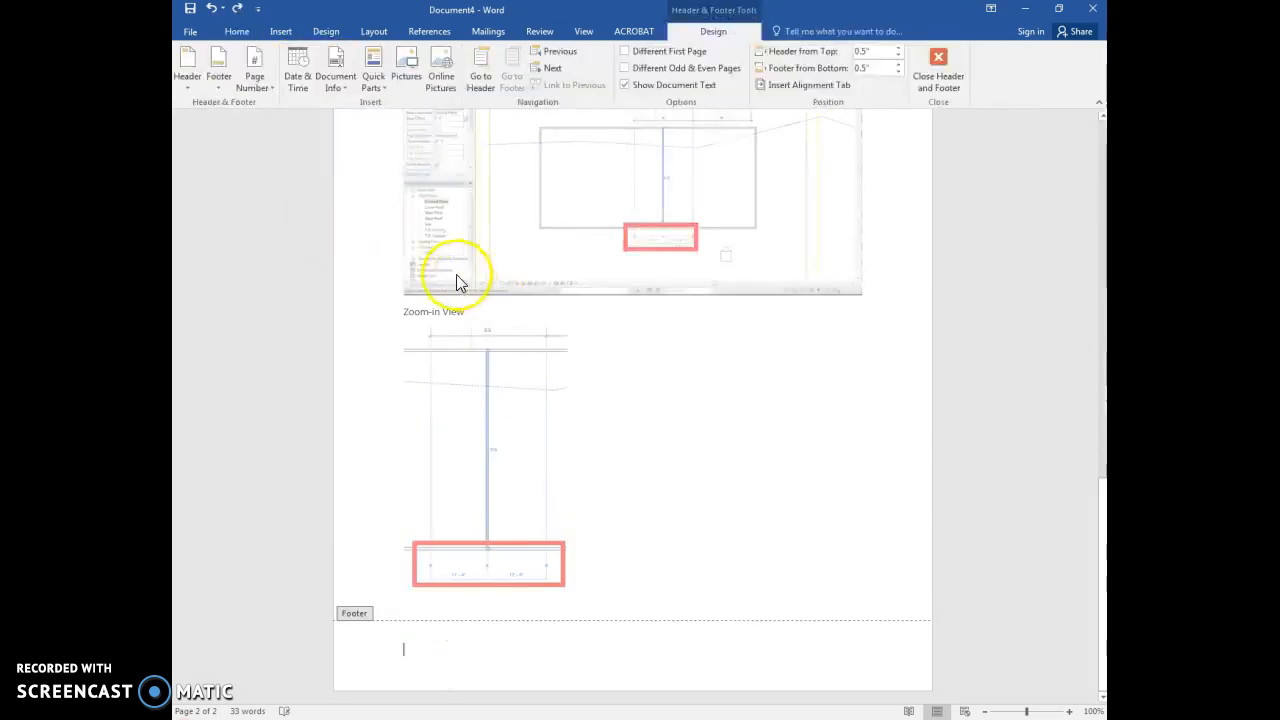
pyautogui.click(219, 88)
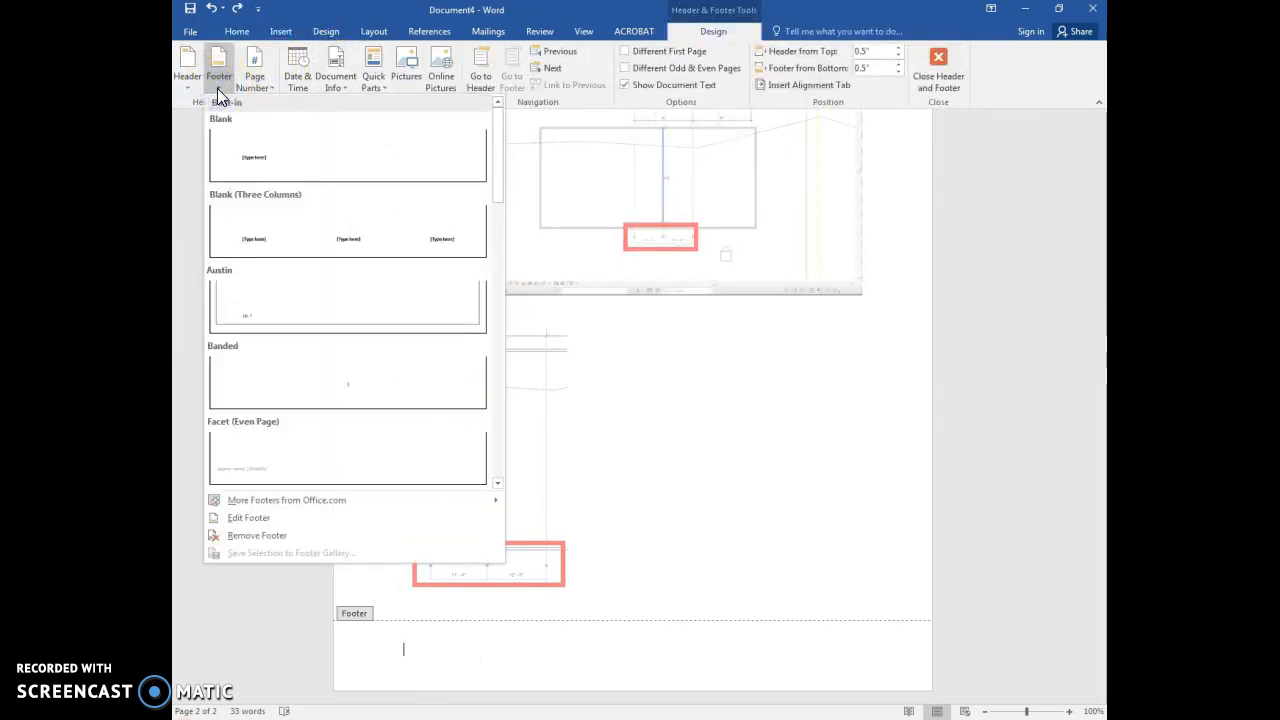
pyautogui.click(309, 249)
# Fill the footer's first placeholder with the document's Author field and the middle placeholder with the File Name field
pyautogui.click(429, 652)
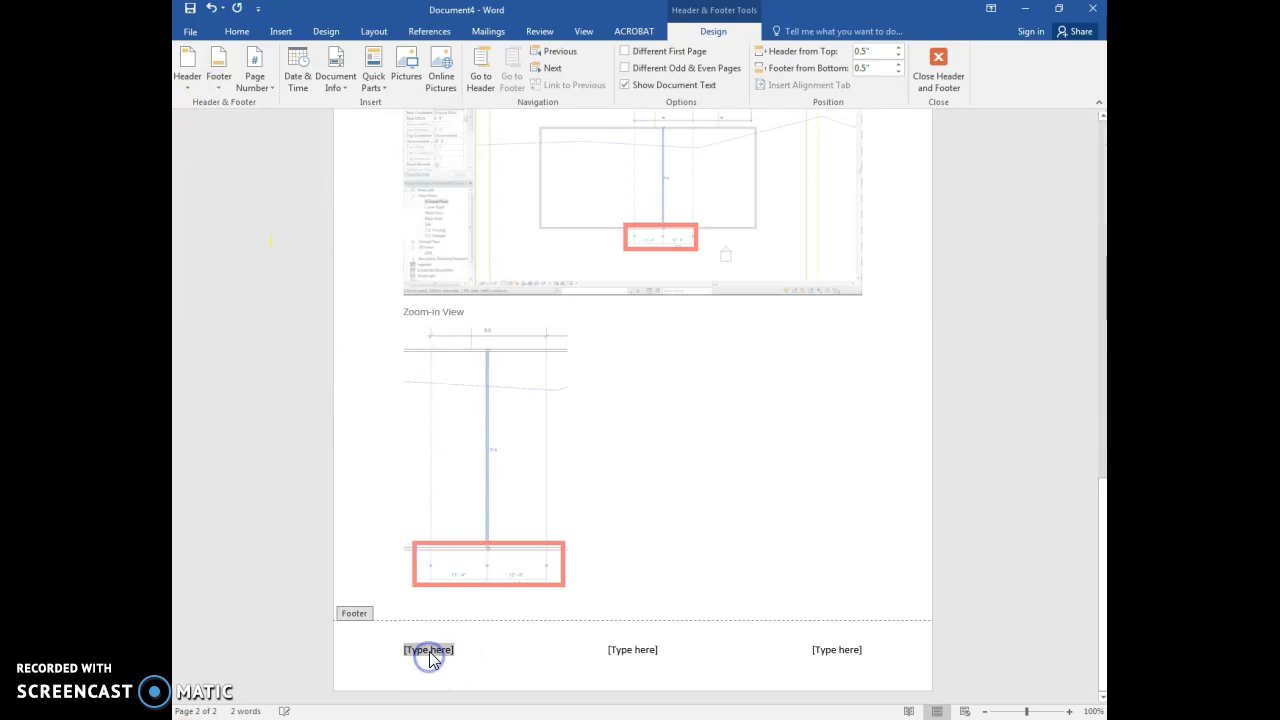
pyautogui.click(336, 84)
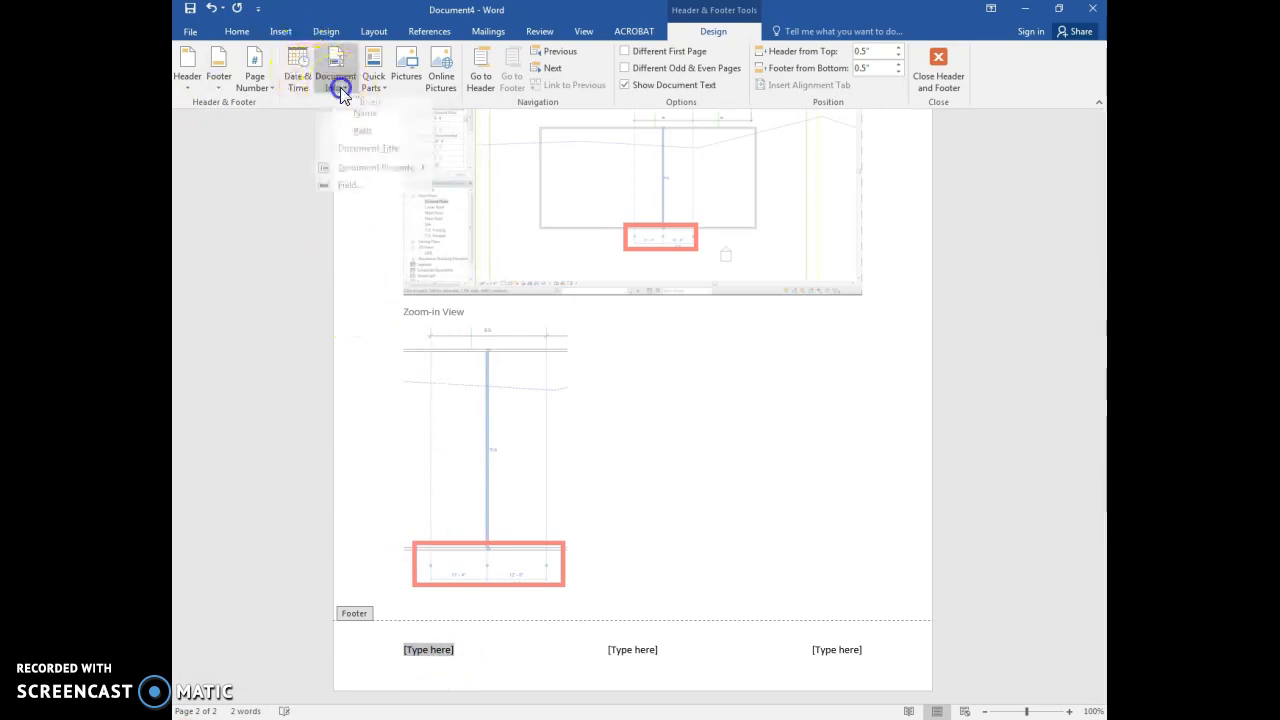
pyautogui.click(346, 104)
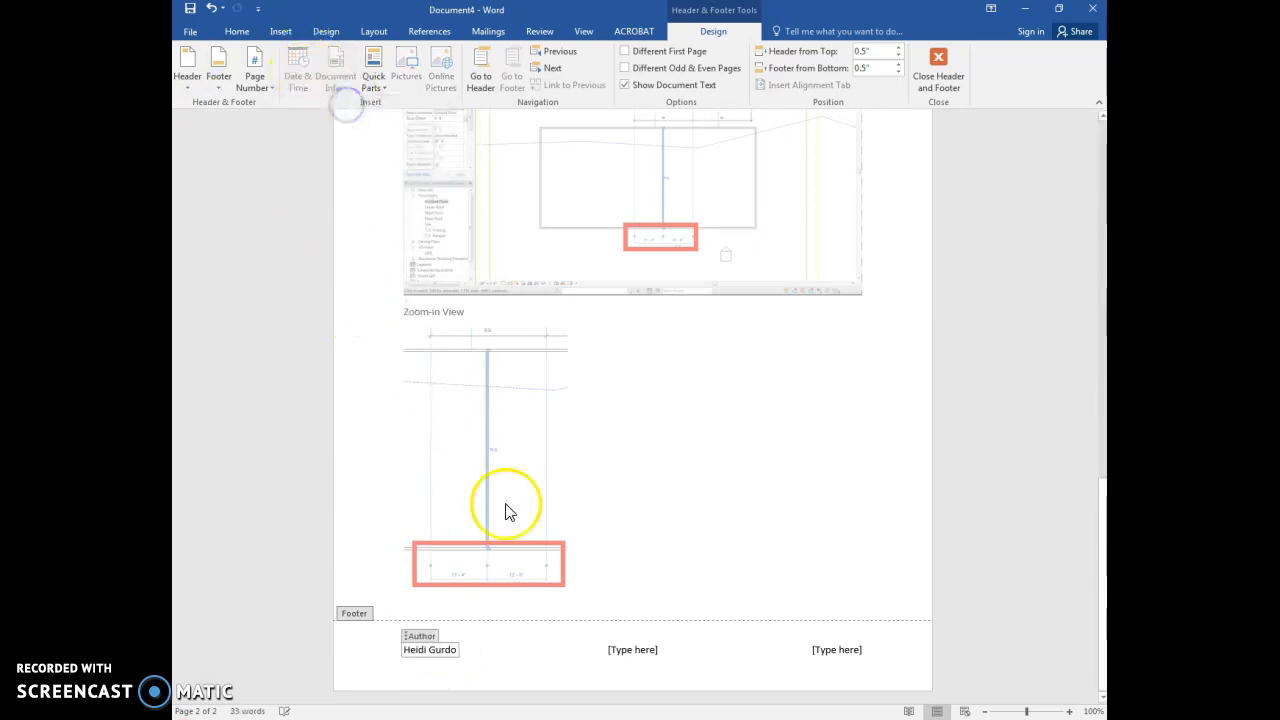
pyautogui.click(632, 650)
pyautogui.click(345, 86)
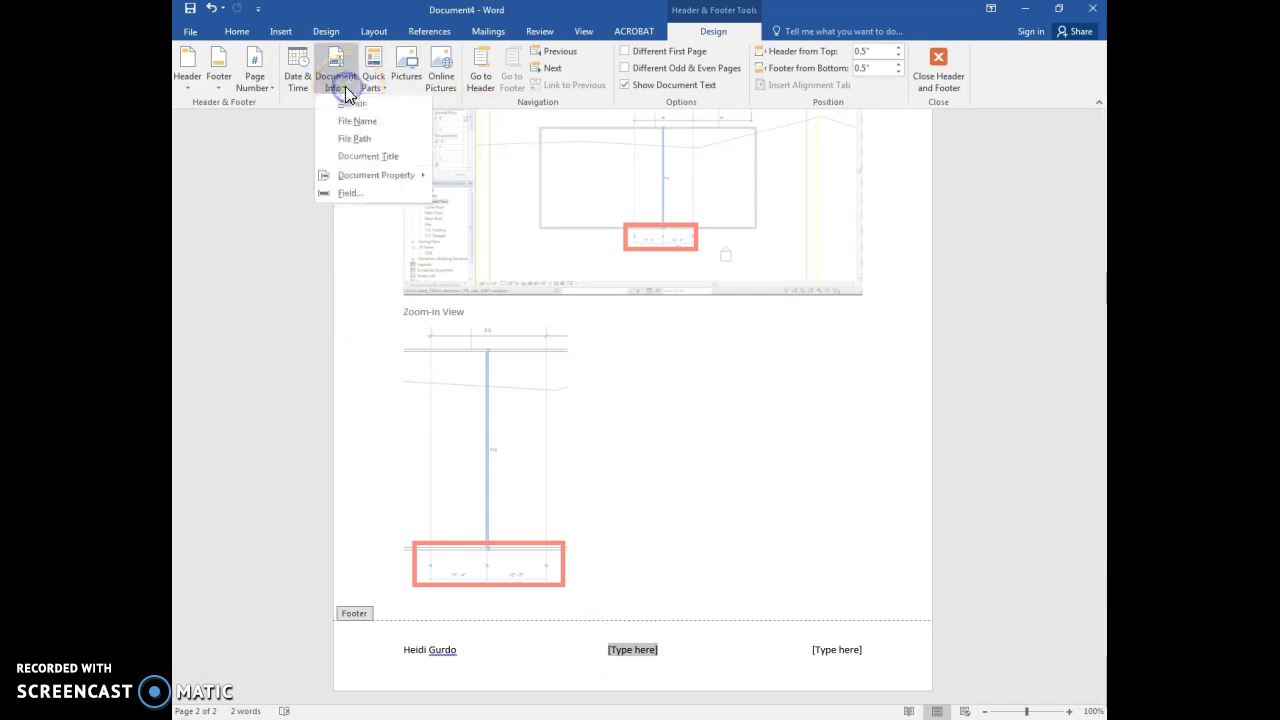
pyautogui.click(356, 121)
# Insert the date and time in the footer's last placeholder using the 1/26/2018 1:11:27 PM format, and return to the document body
pyautogui.click(834, 649)
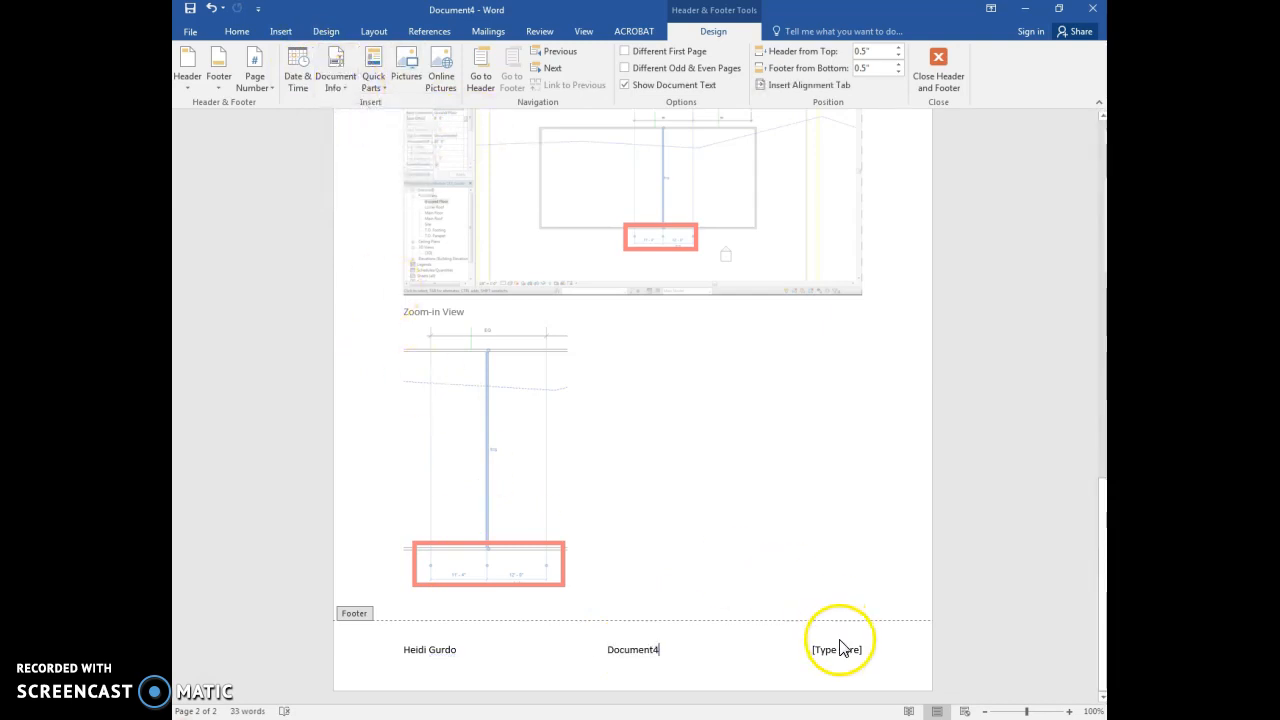
pyautogui.click(316, 86)
pyautogui.click(316, 86)
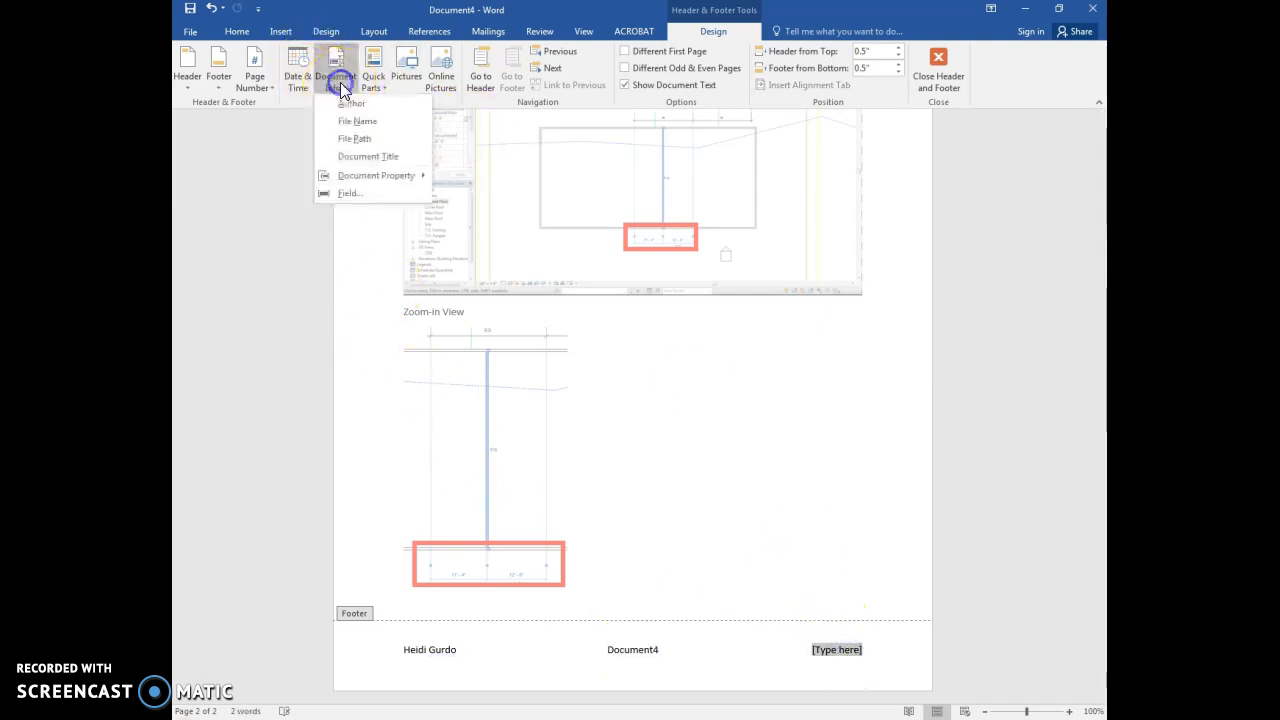
pyautogui.click(306, 84)
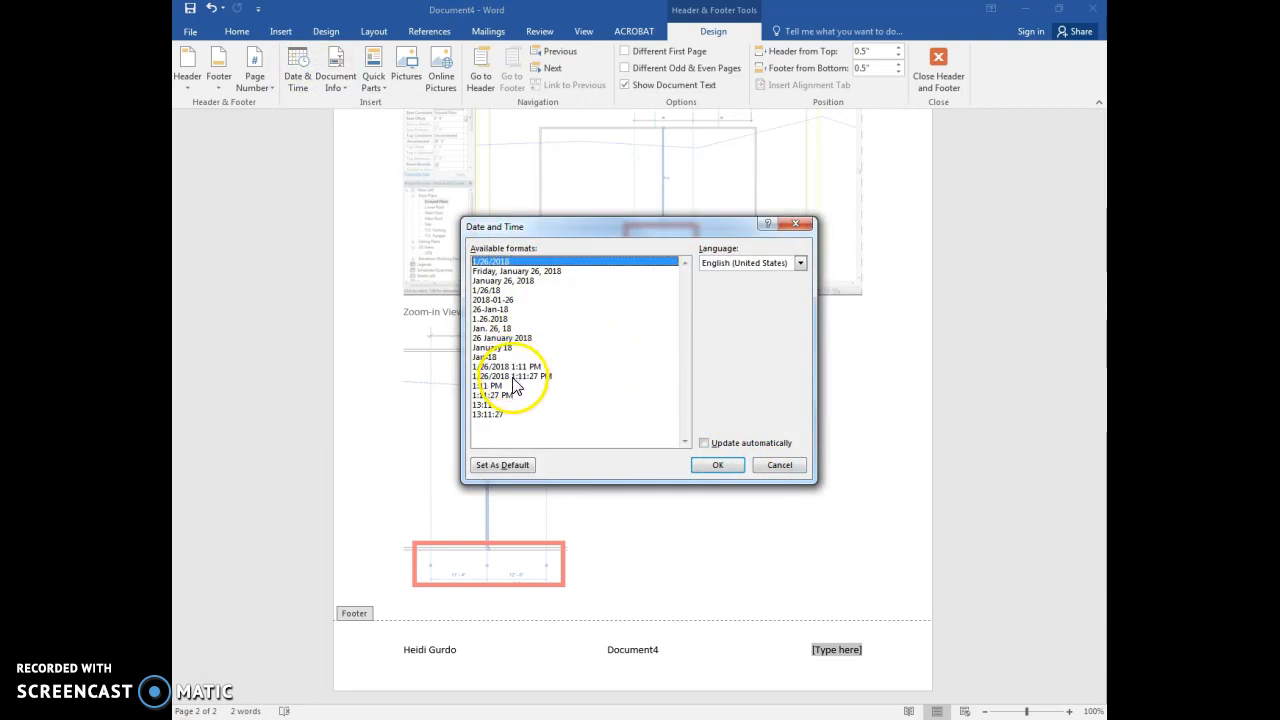
pyautogui.click(515, 377)
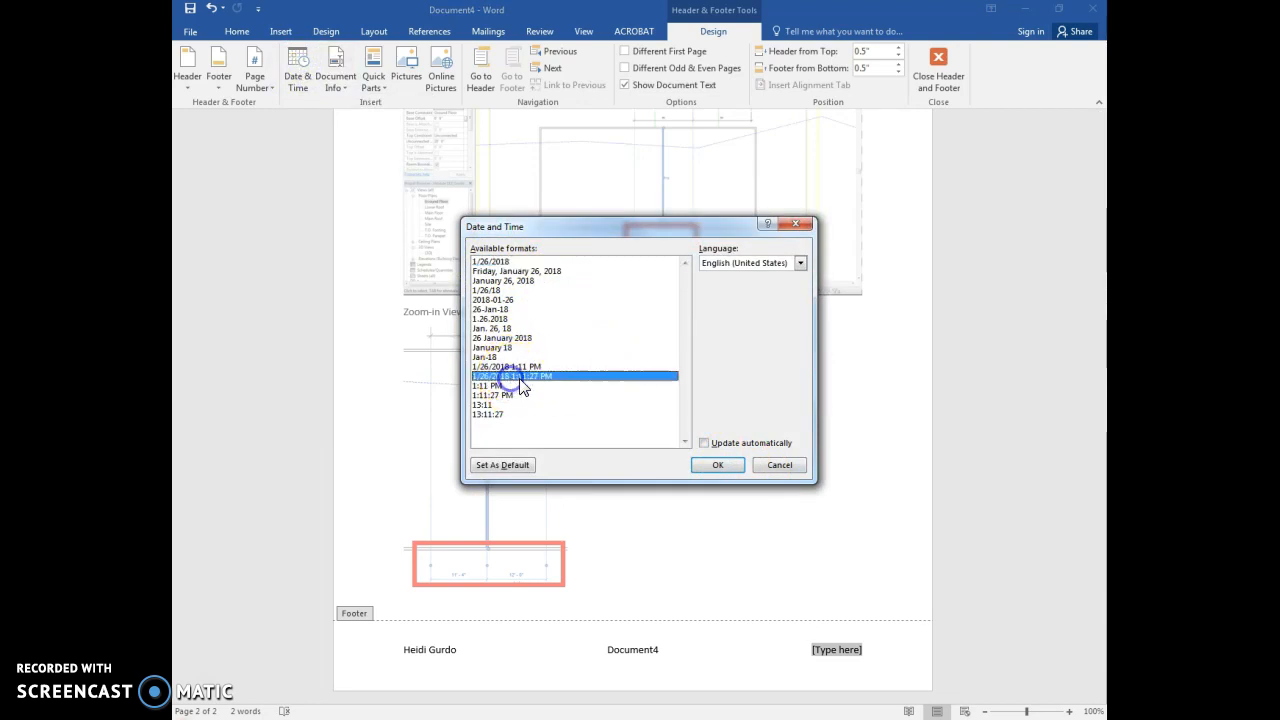
pyautogui.click(718, 467)
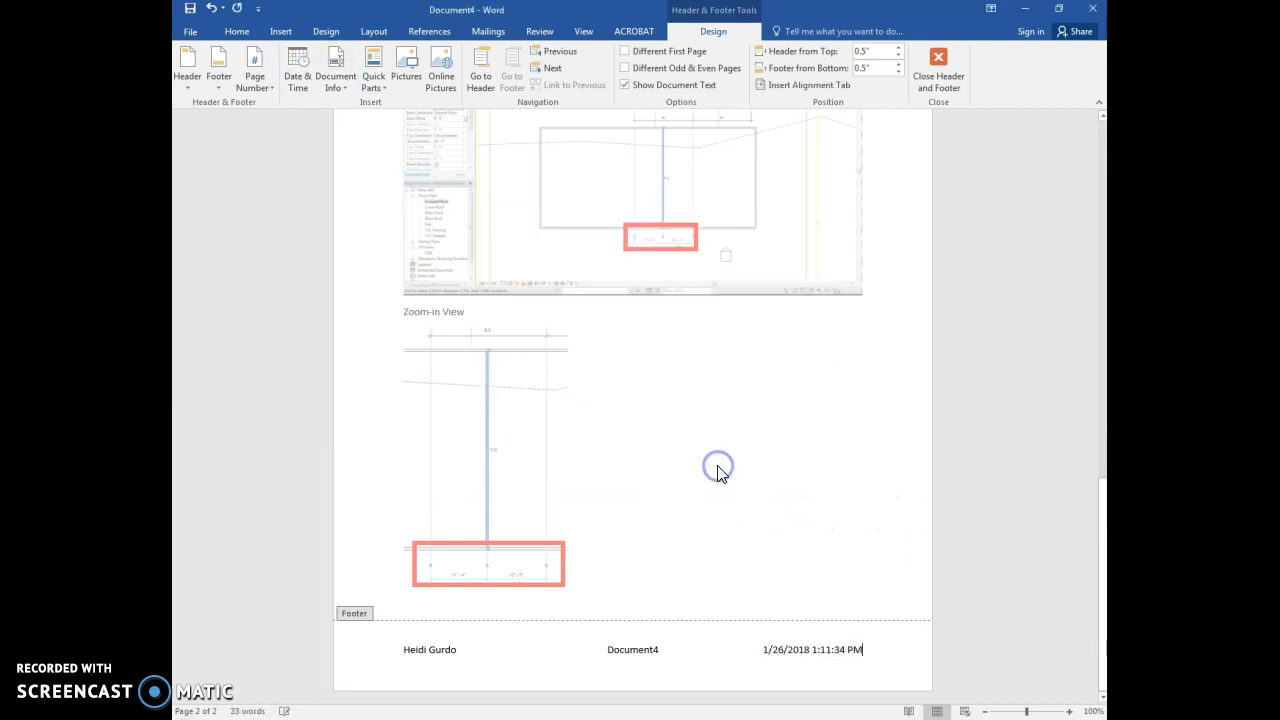
pyautogui.click(958, 90)
pyautogui.click(531, 588)
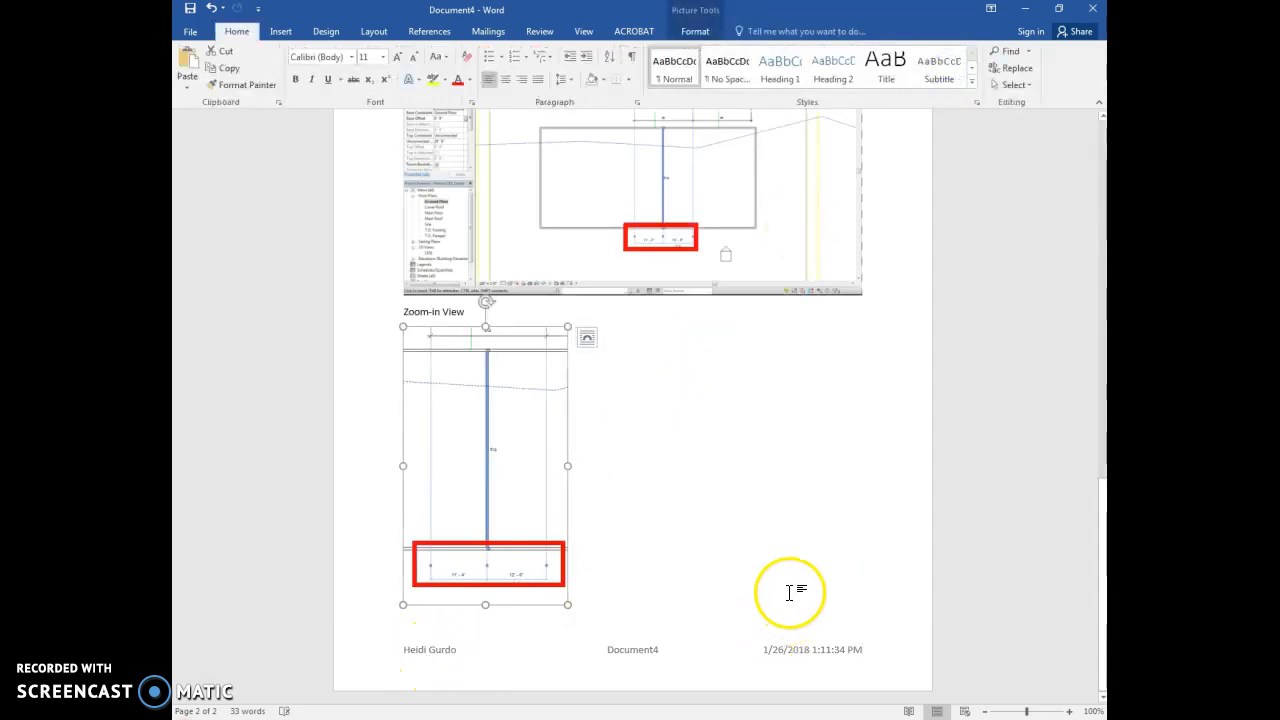
# Go back to the start of the document and look over the available Save As locations without saving
pyautogui.scroll(15, 789, 593)
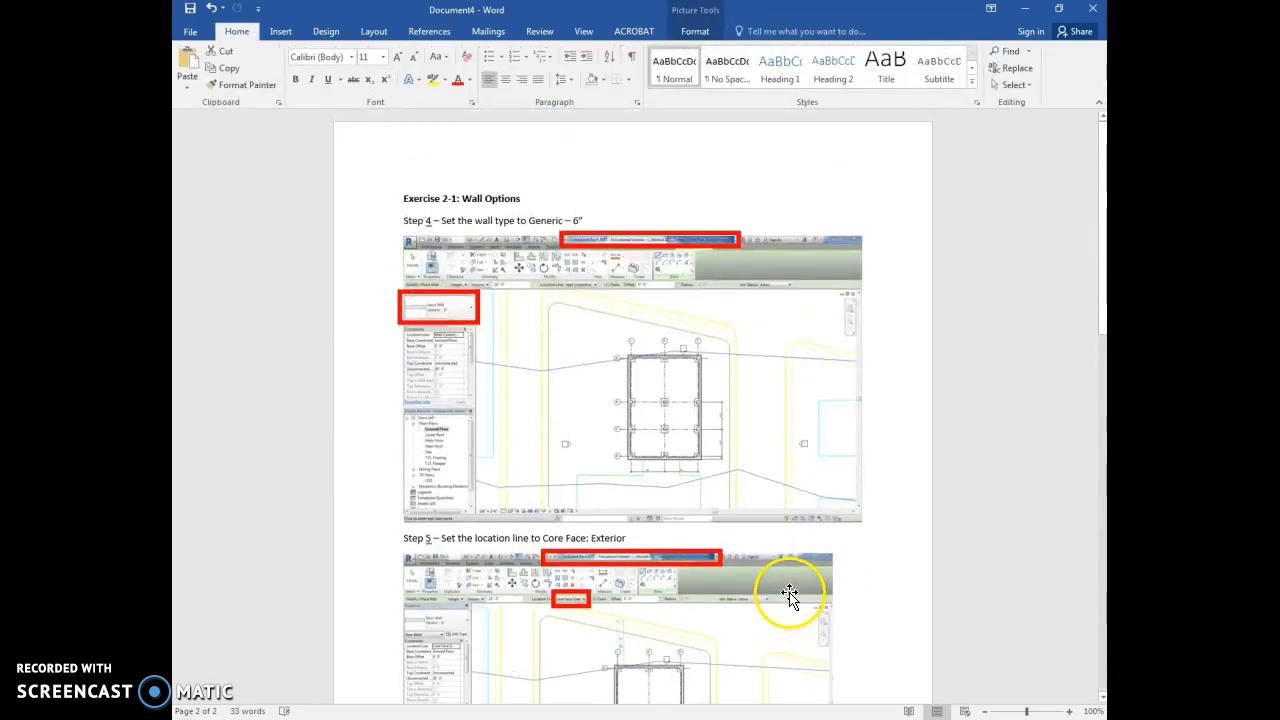
pyautogui.click(193, 36)
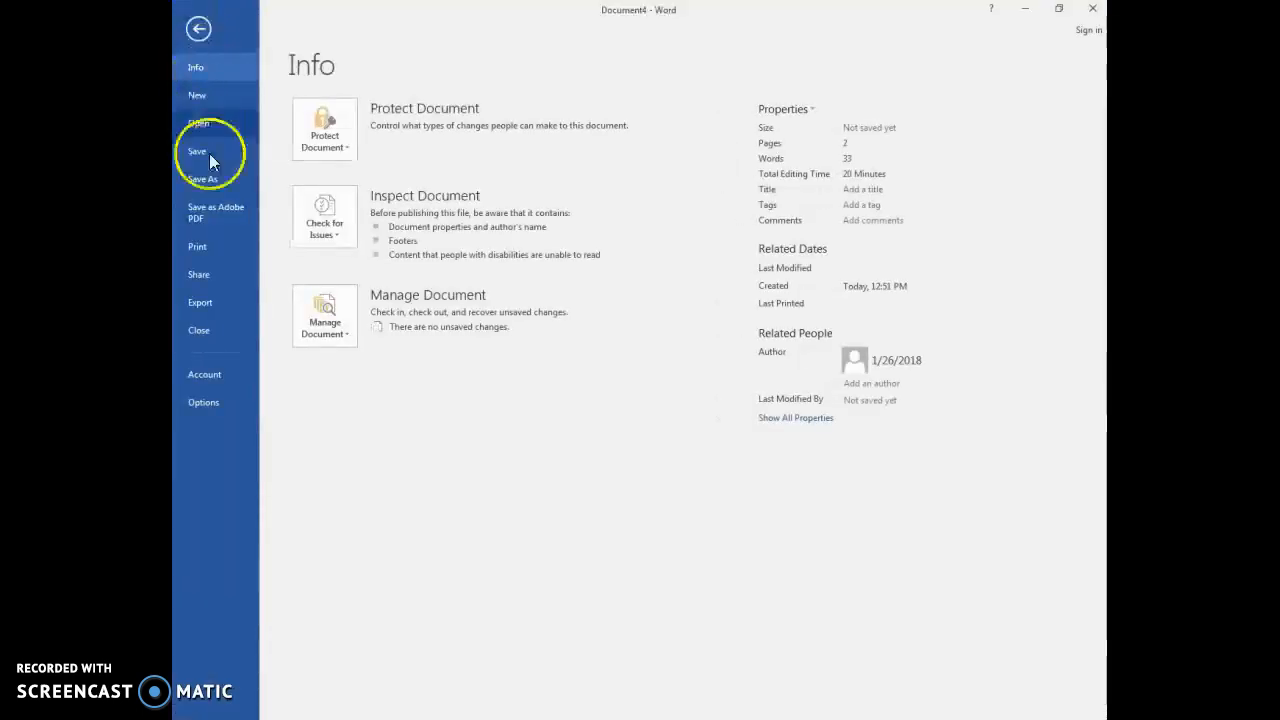
pyautogui.click(205, 179)
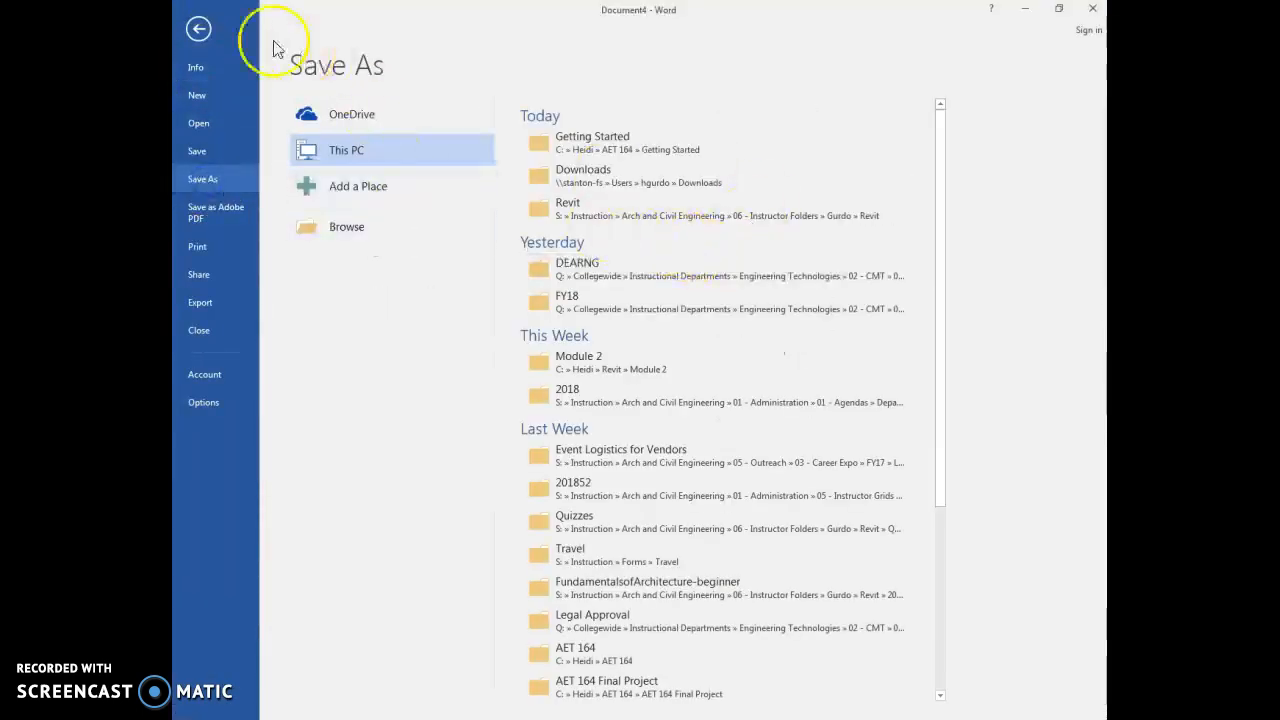
pyautogui.click(198, 28)
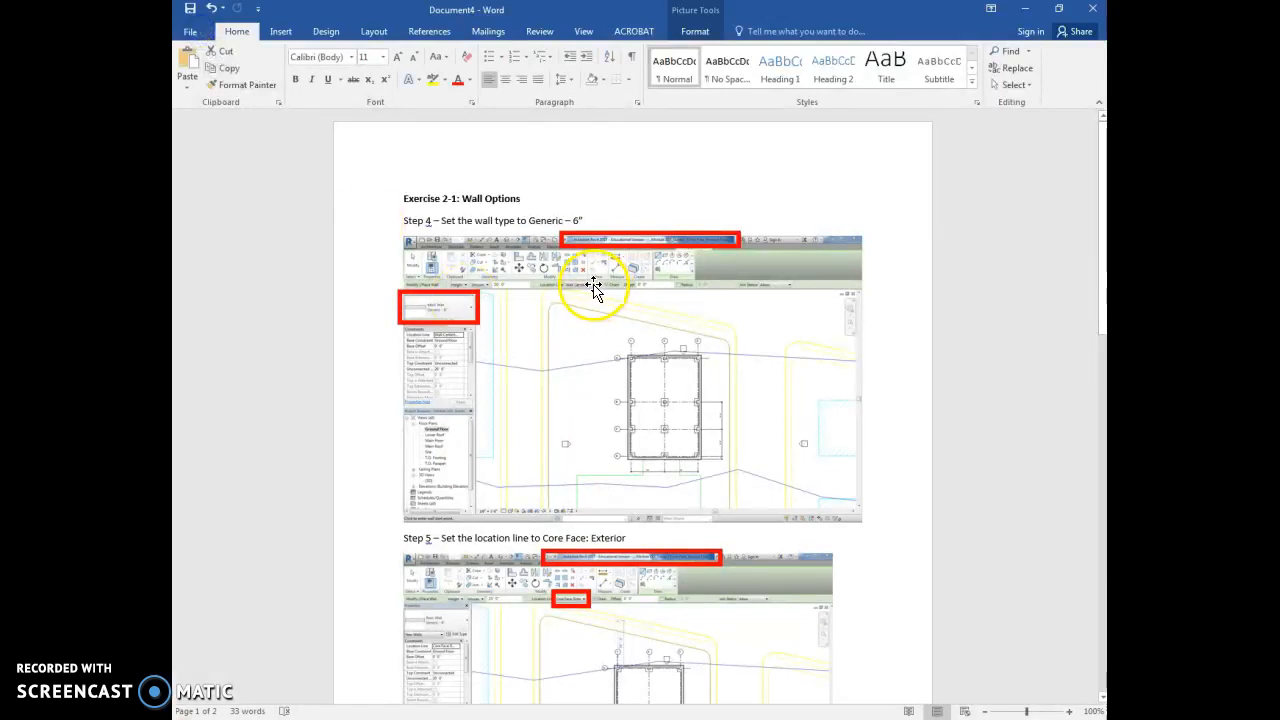